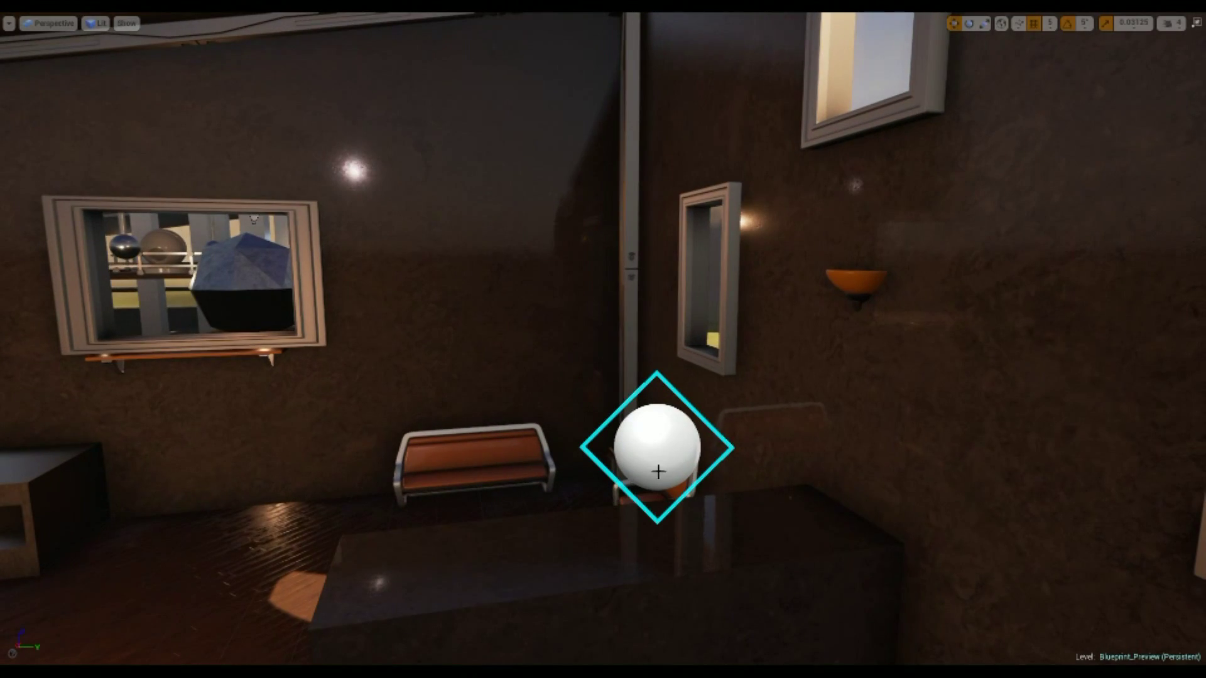
Select the BP_ObjectiveMarker_Initializer actor above the counter, restore the full editor layout and expand its Objective List to inspect the entry
click(658, 455)
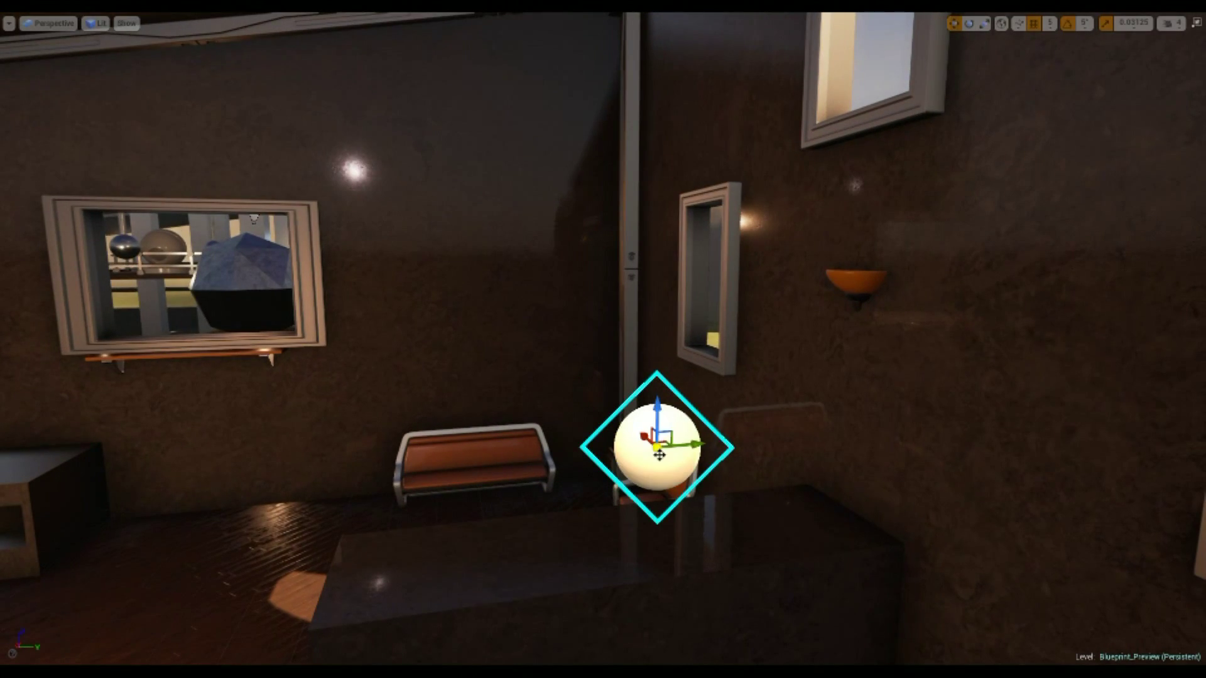
right_drag(507, 506, 508, 506)
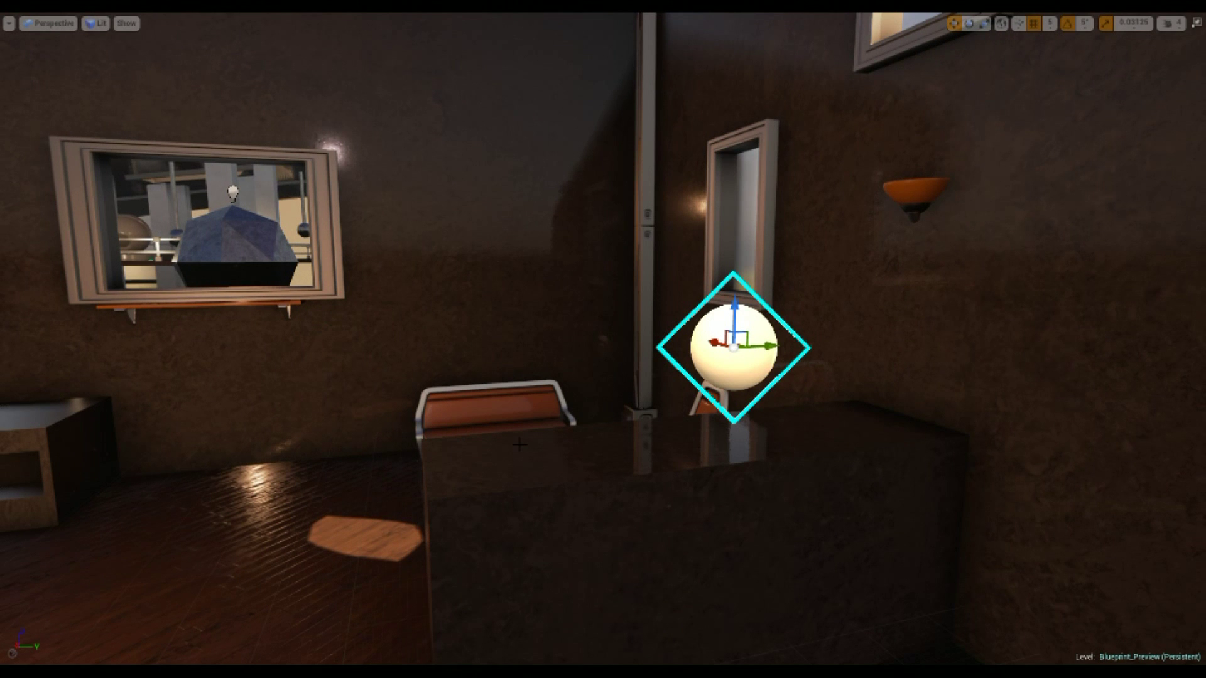
key(F11)
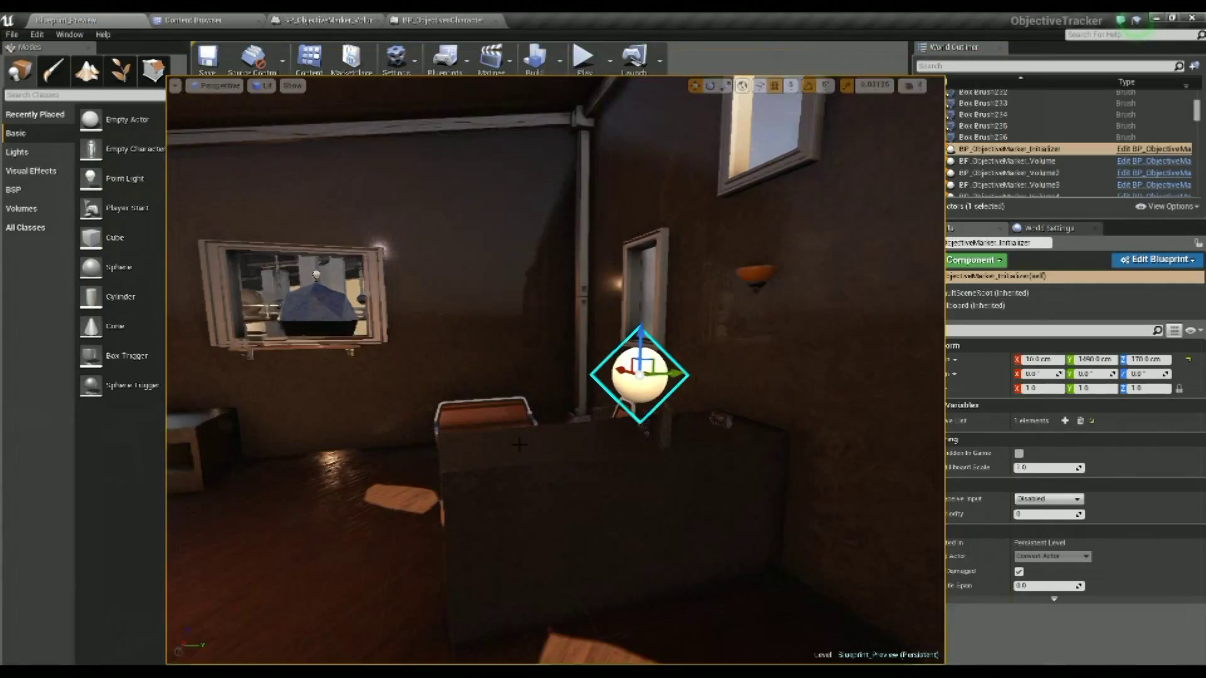
mouse_move(655, 387)
right_down()
mouse_move(678, 397)
mouse_move(655, 387)
right_up()
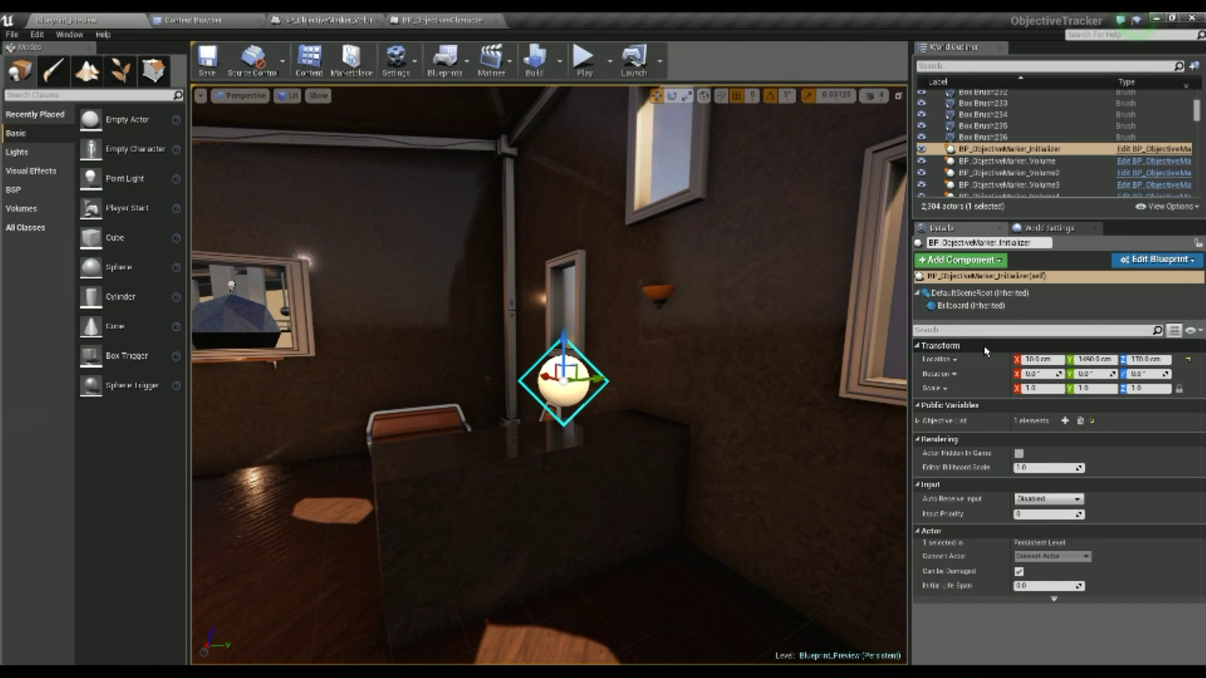
click(917, 422)
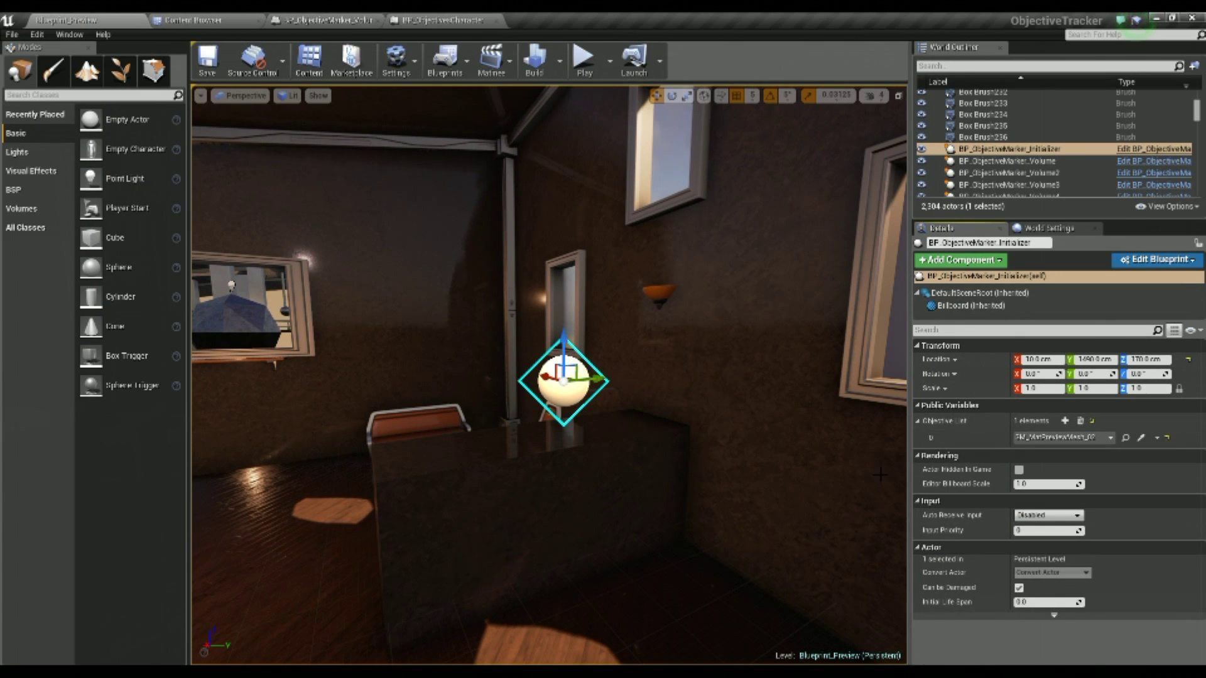
right_drag(855, 482, 681, 506)
right_drag(804, 484, 855, 481)
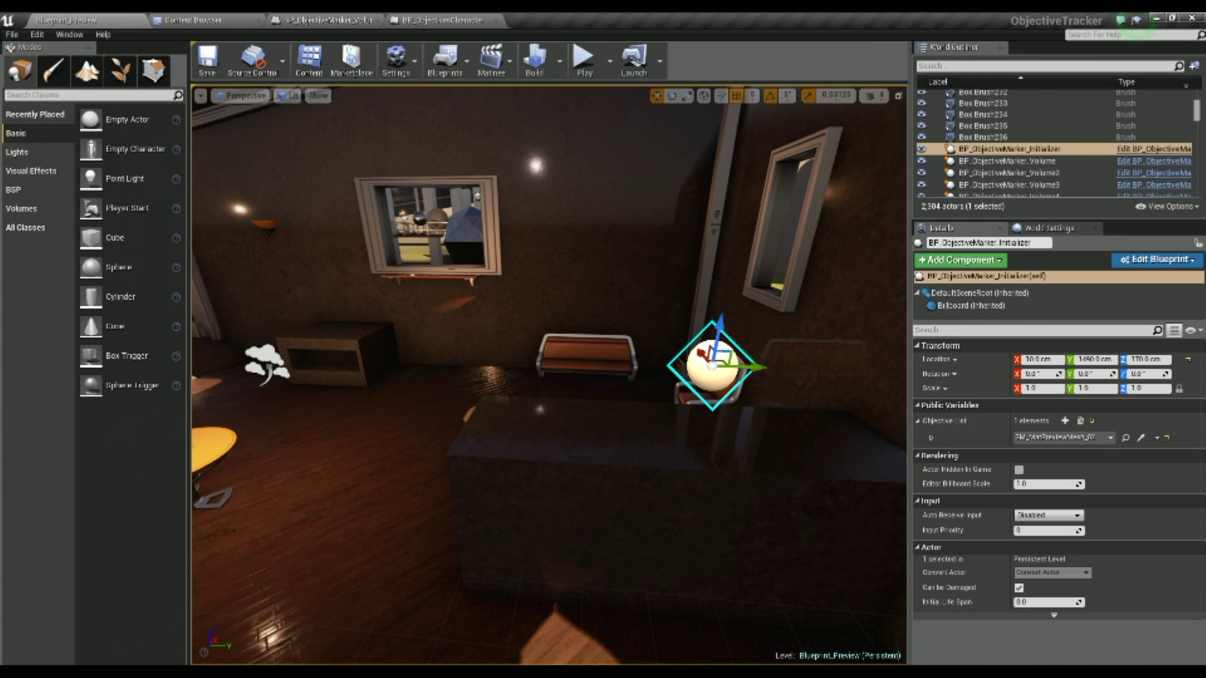
mouse_move(711, 514)
right_down()
mouse_move(555, 513)
mouse_move(671, 515)
right_up()
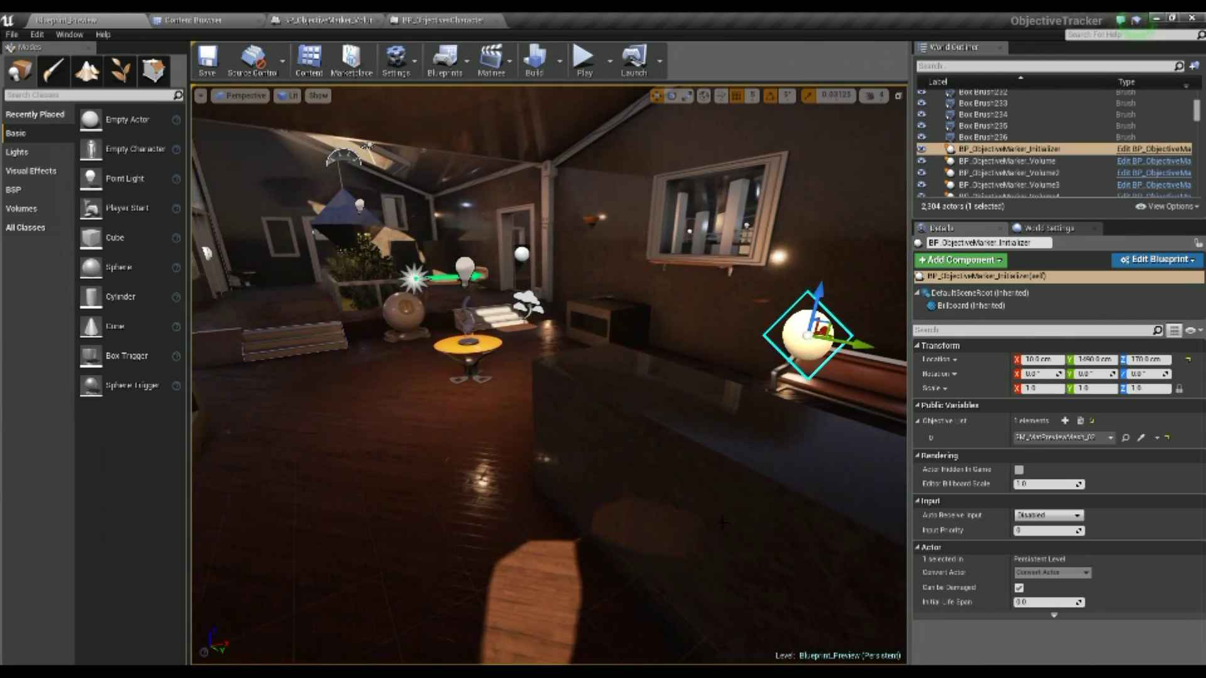
Play-test the level by walking up to the first objective at the preview mesh and back, and end the session
key(alt+p)
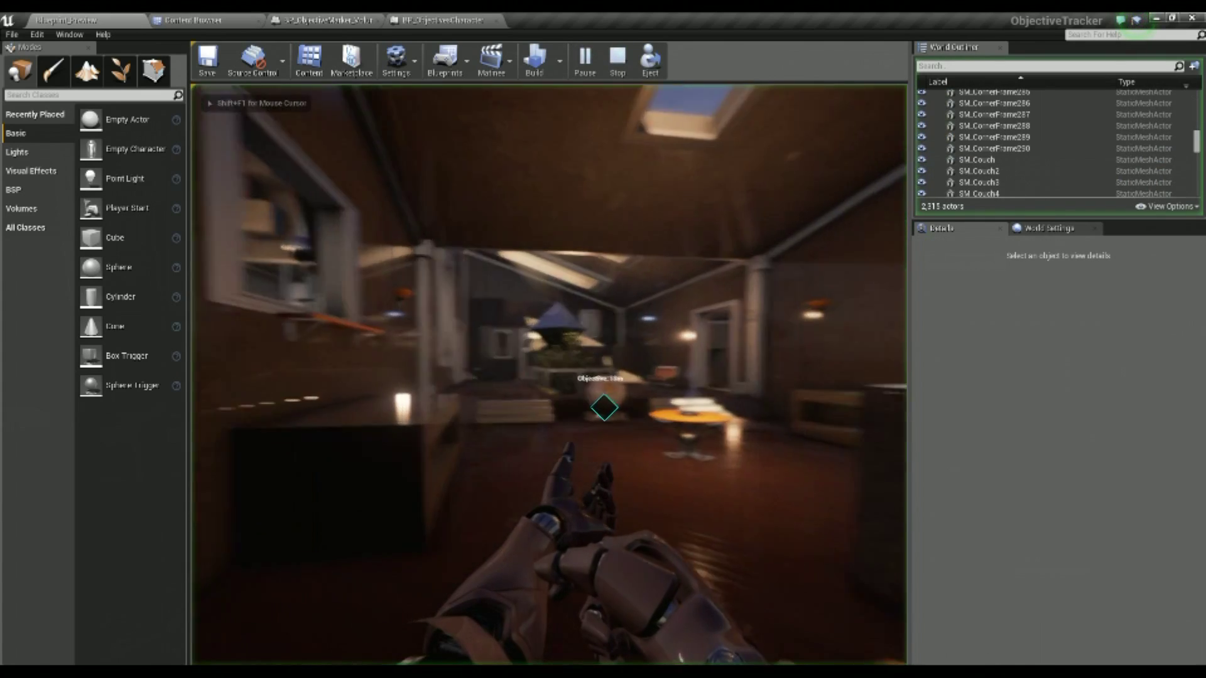
key(w)
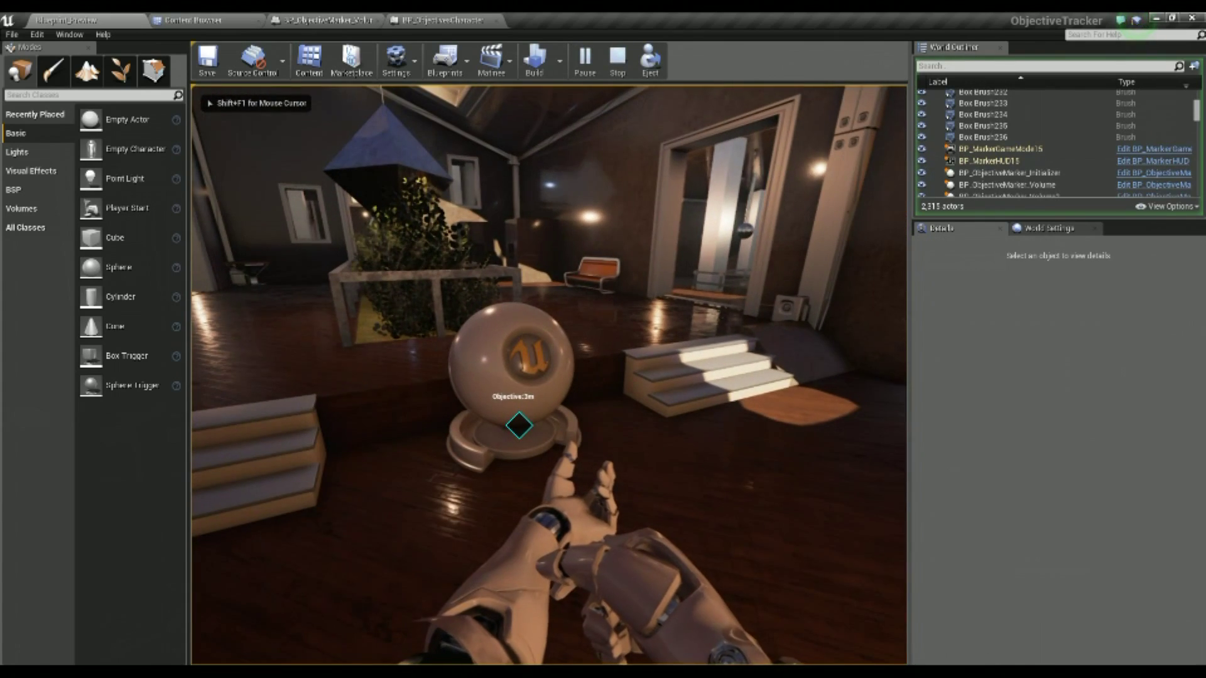
key(w)
key(s)
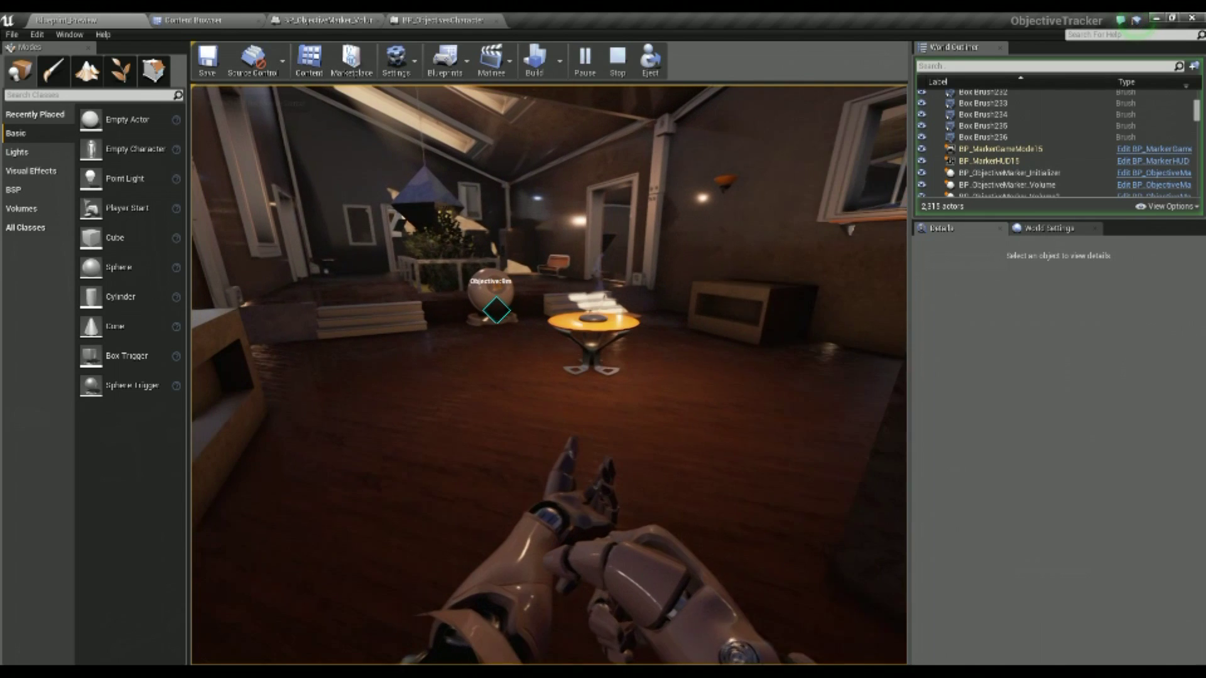
key(Escape)
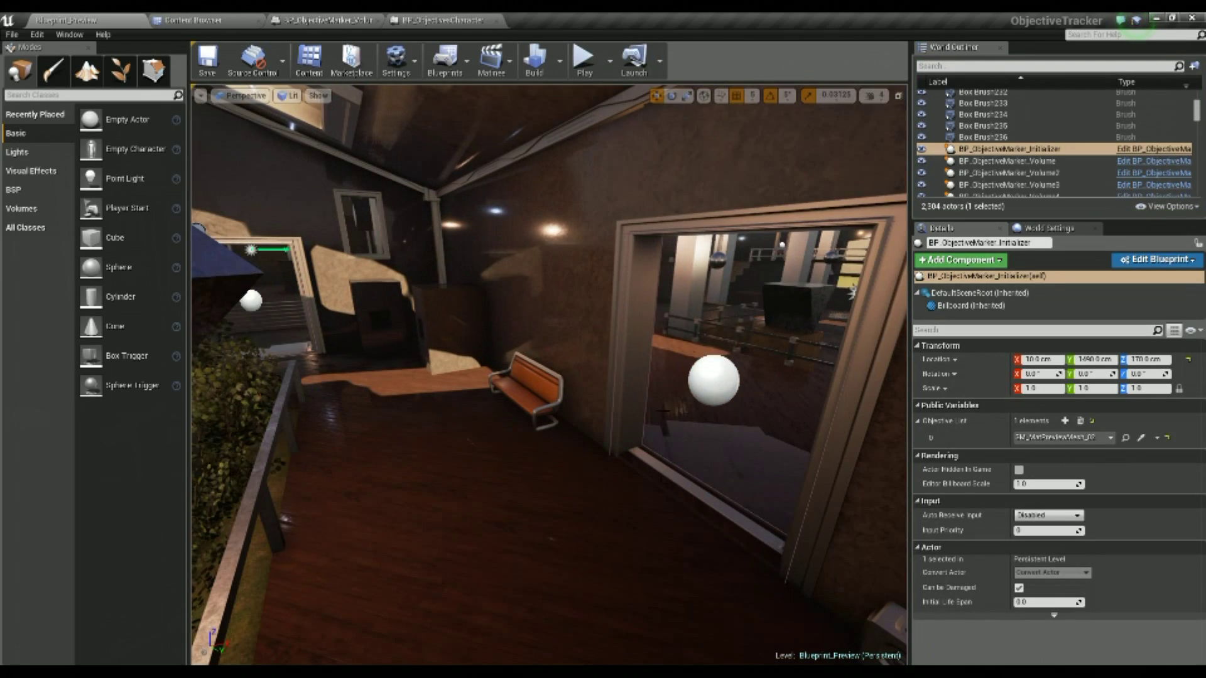
Select the BP_ObjectiveMarker_Volume actor in the large doorway and expand its Objectives List
click(716, 362)
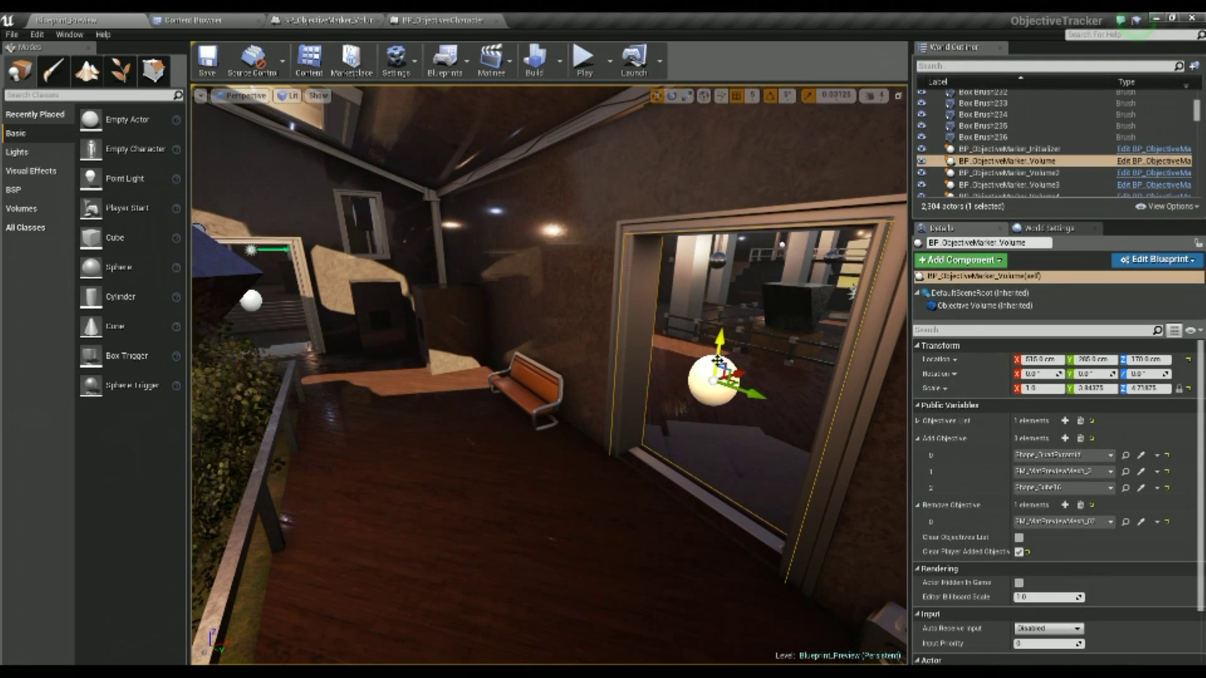
right_drag(716, 436, 672, 433)
key(w)
key(s)
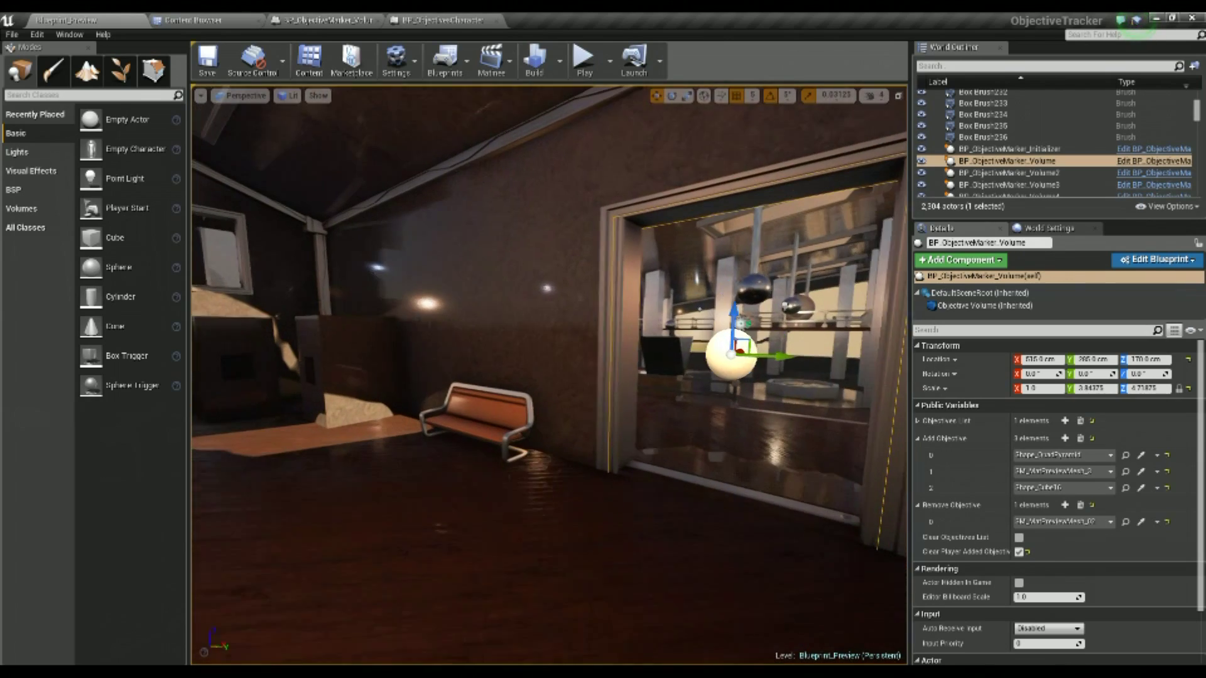
click(918, 421)
key(Down)
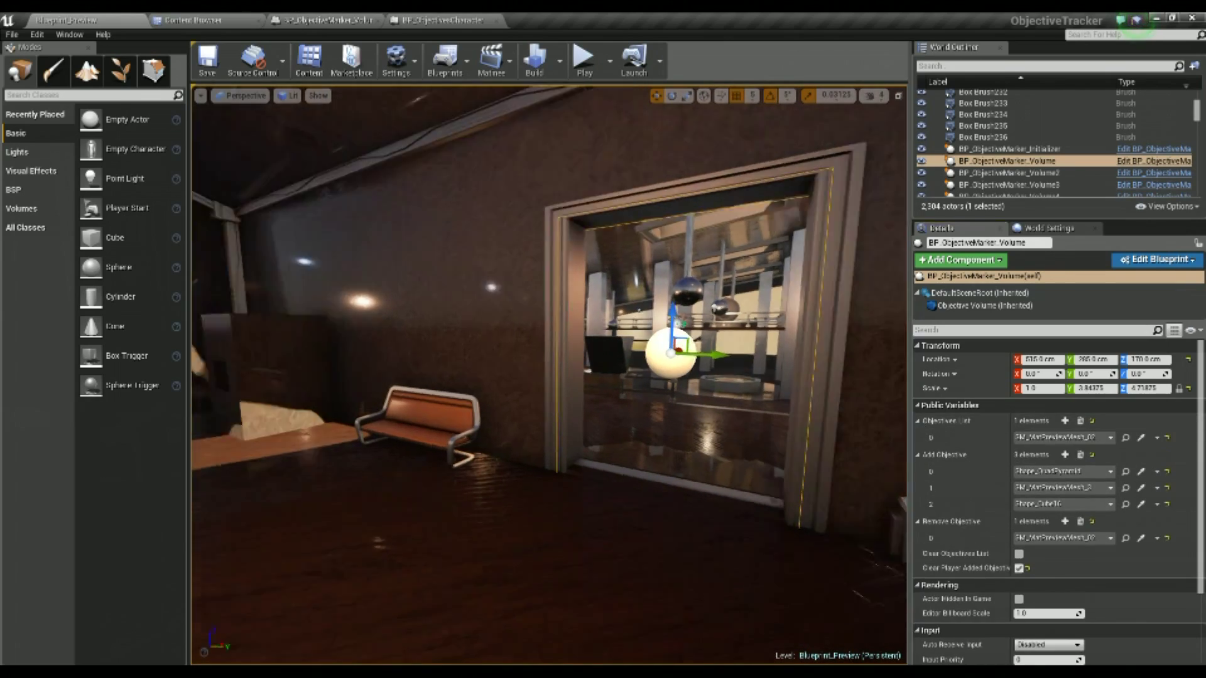
Examine the doorway volume's Add Objective and Remove Objective lists in relation to the first room and the hall beyond
right_drag(730, 440, 741, 439)
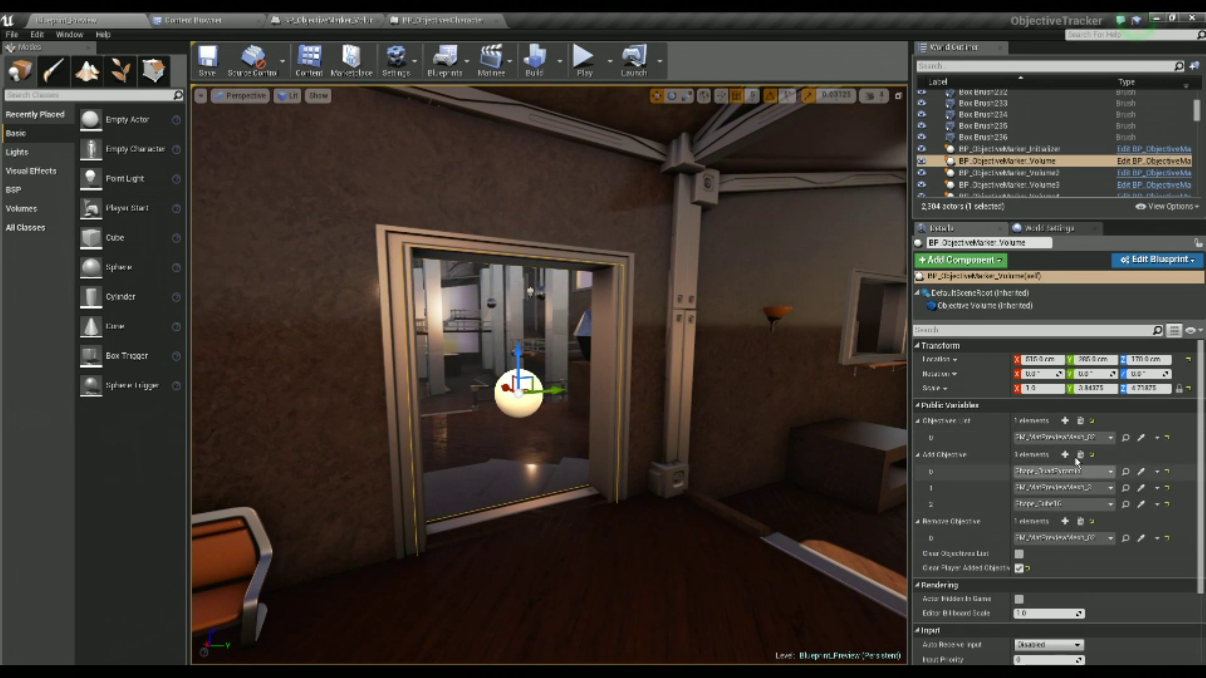
right_drag(731, 530, 861, 530)
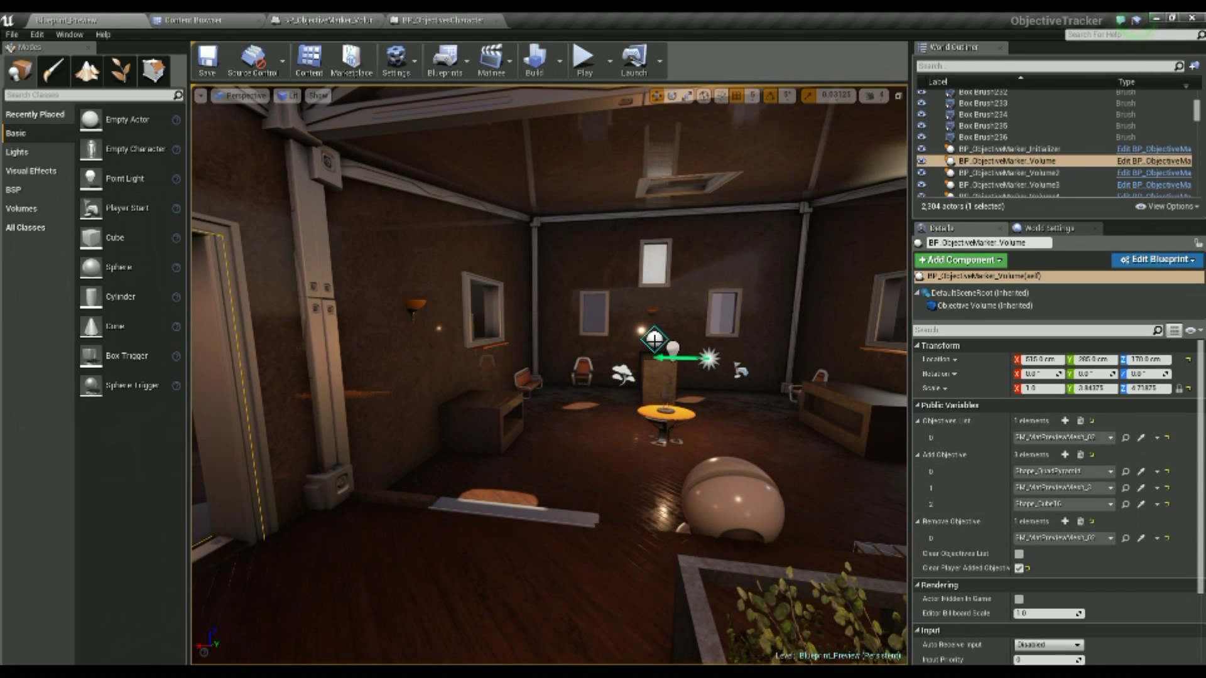
right_drag(623, 475, 471, 477)
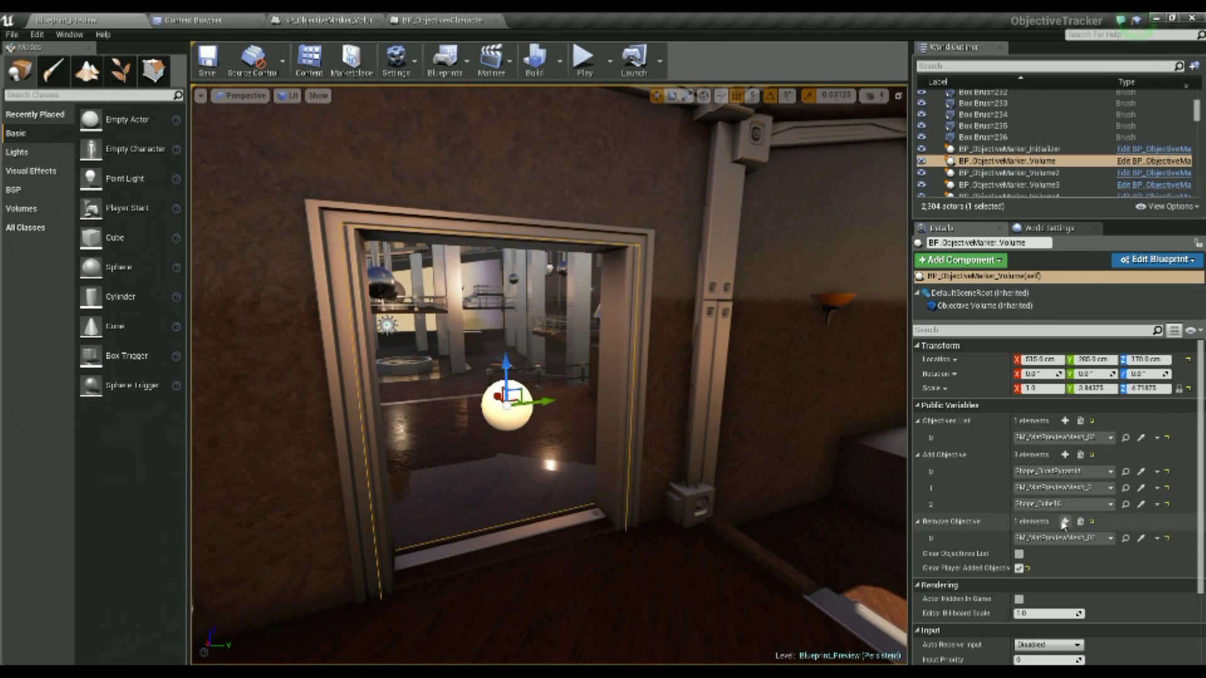
right_drag(754, 482, 897, 482)
key(a)
key(w)
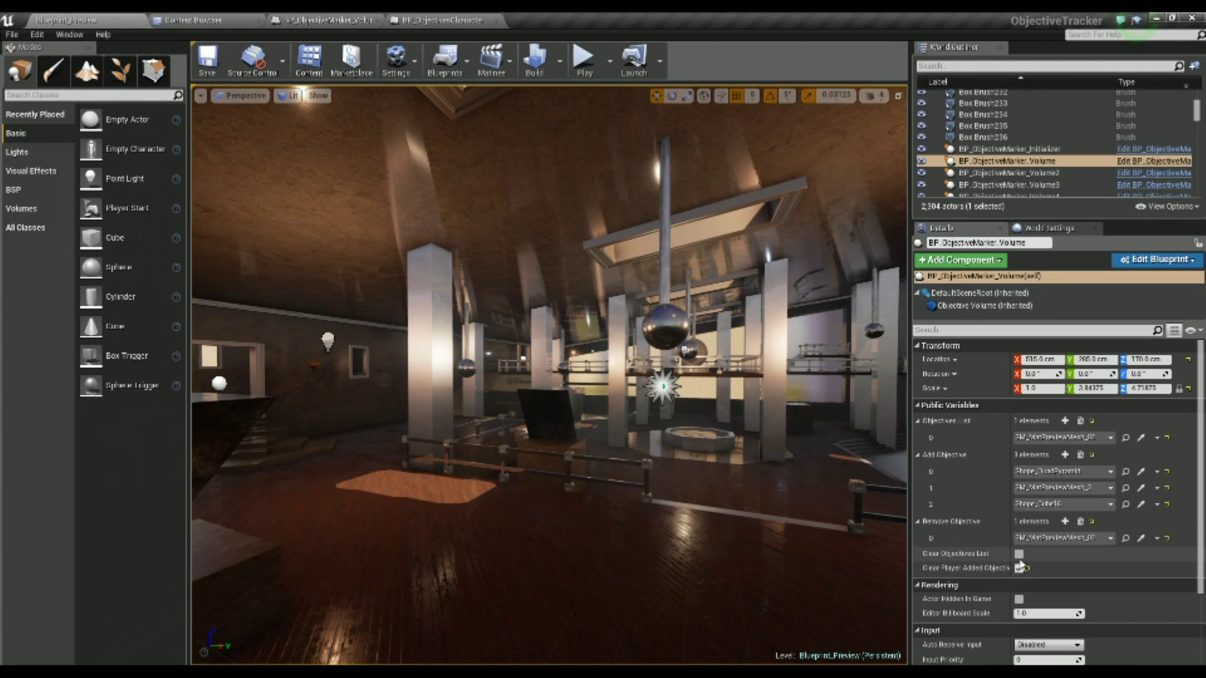
Review the doorway volume's Clear Objectives List and Clear Player Added Objectives options while looking over the route from the first room
key(s)
right_drag(714, 483, 603, 482)
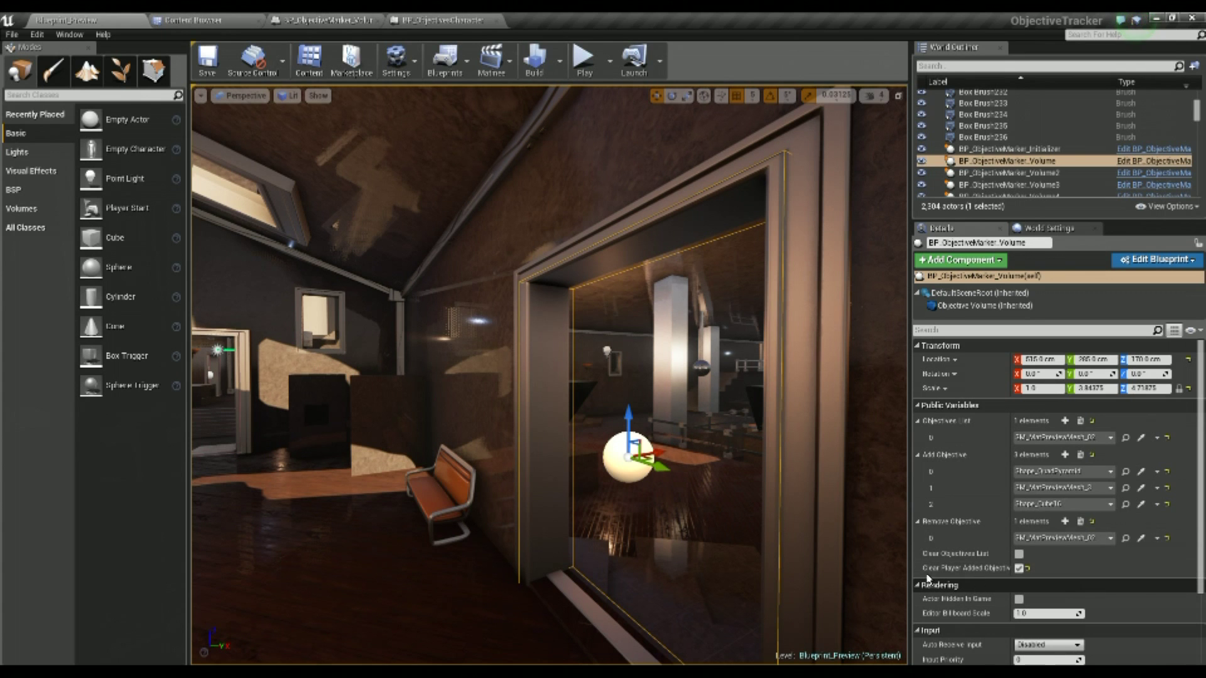
key(s)
right_drag(706, 545, 439, 559)
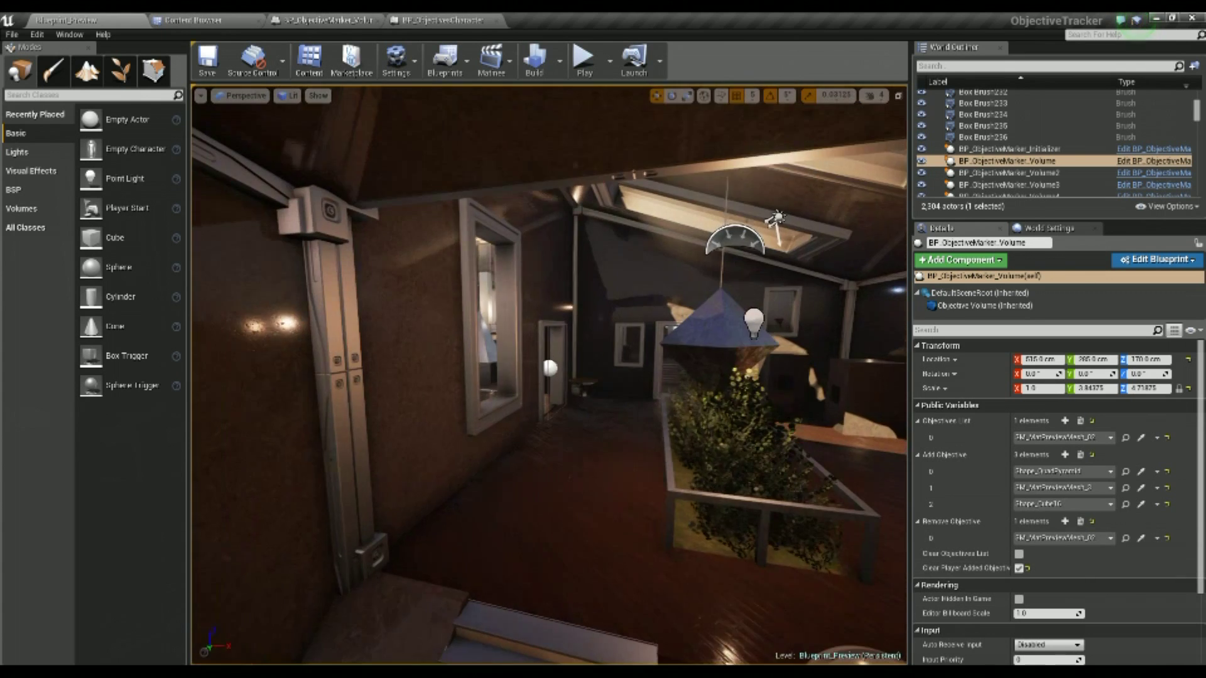
right_drag(549, 377, 705, 543)
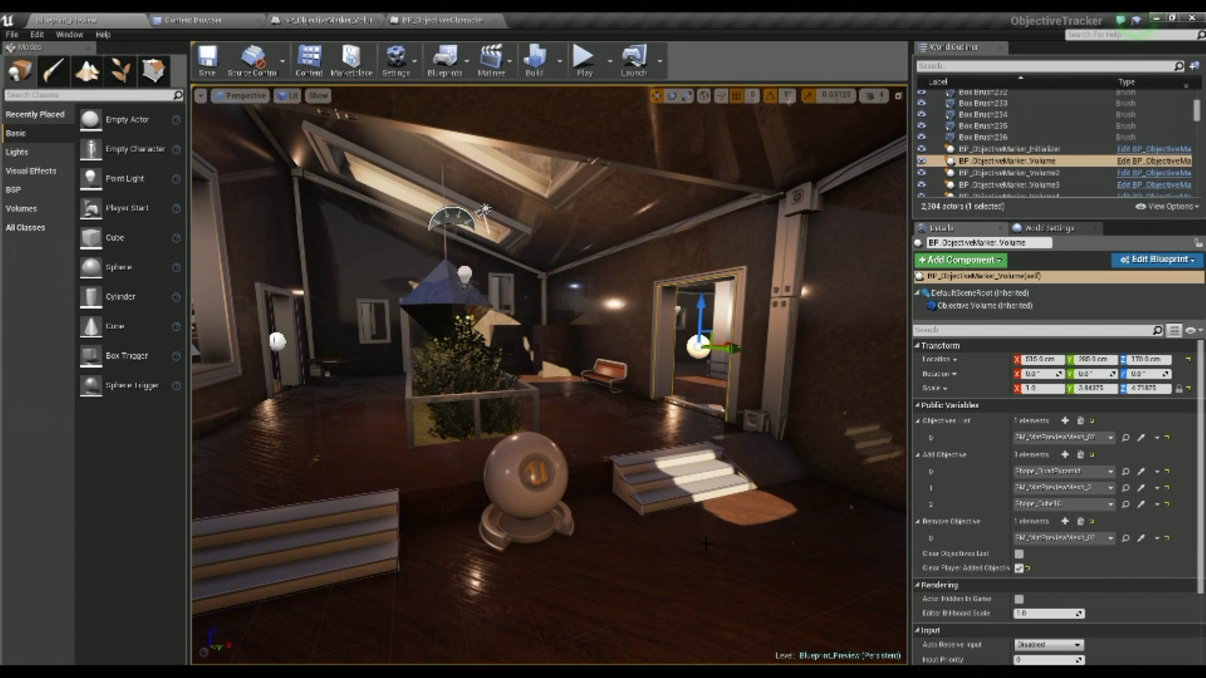
click(1020, 569)
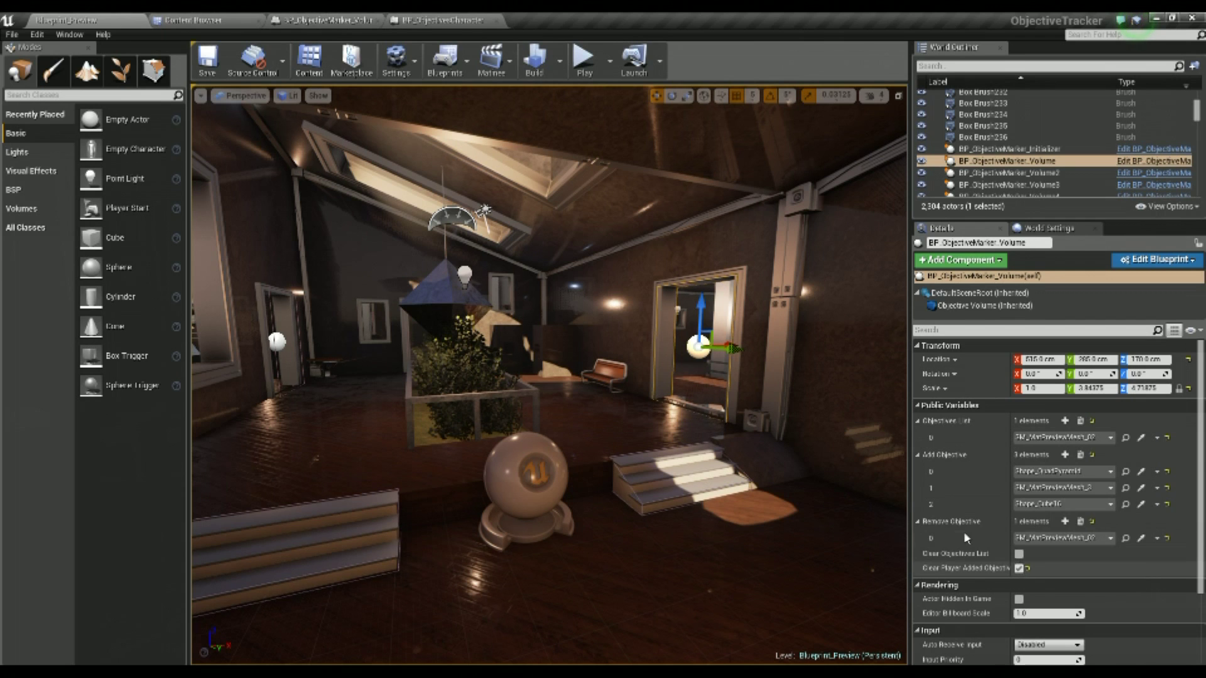
mouse_move(709, 402)
right_down()
mouse_move(810, 408)
mouse_move(716, 405)
right_up()
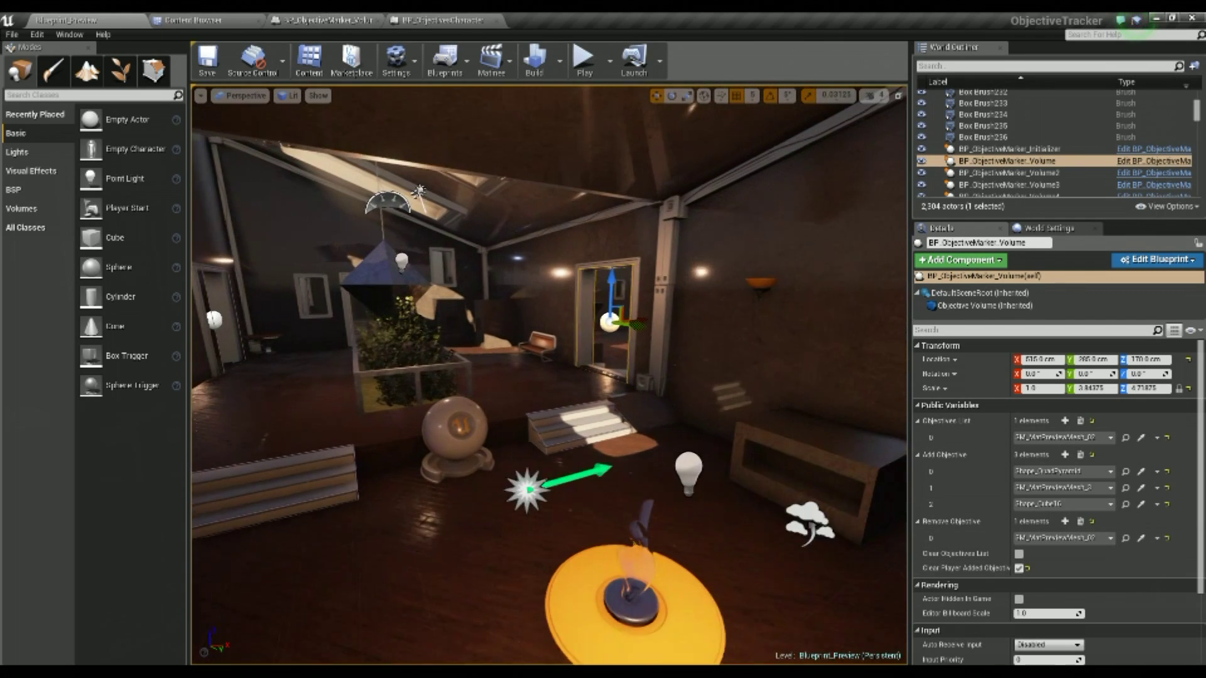
drag(771, 490, 771, 530)
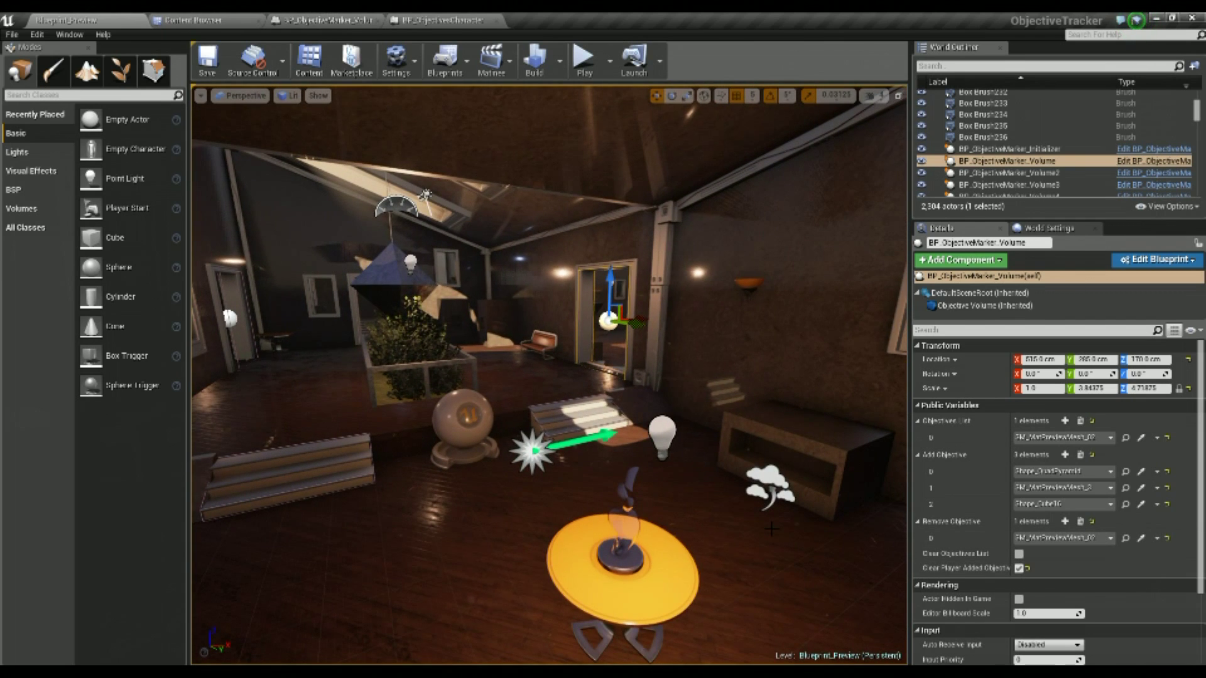
Start a new play test and walk to and away from the preview mesh to check the marker's distance label
key(alt+p)
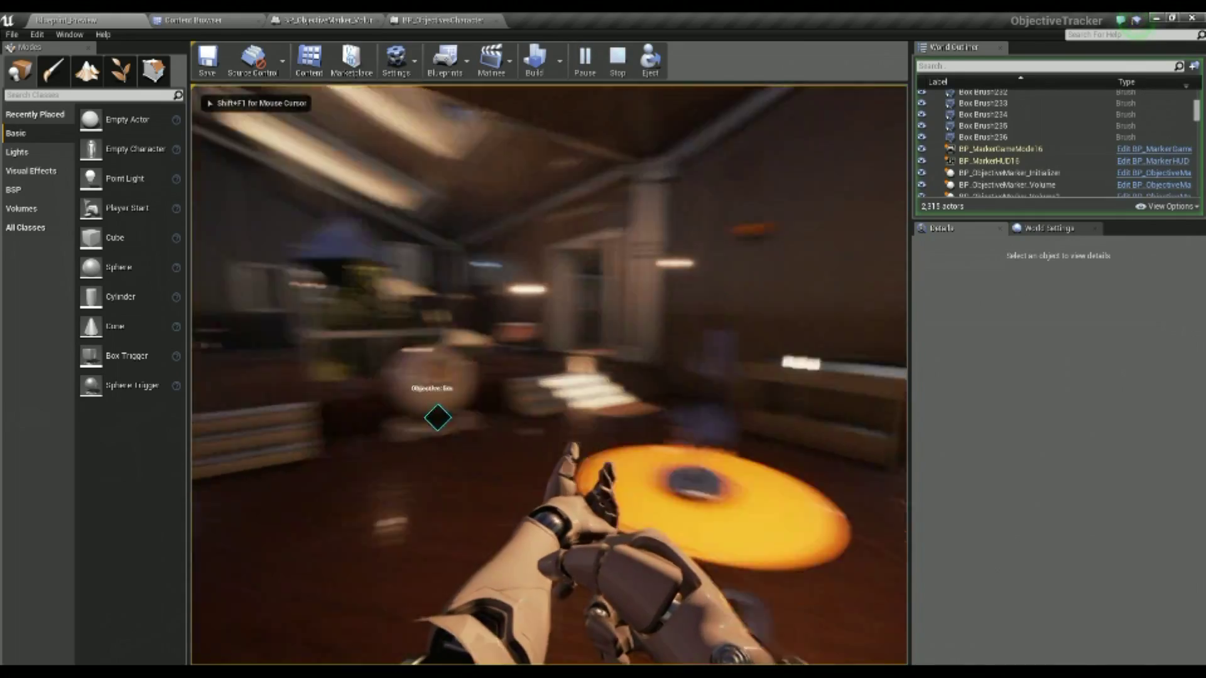
key(w)
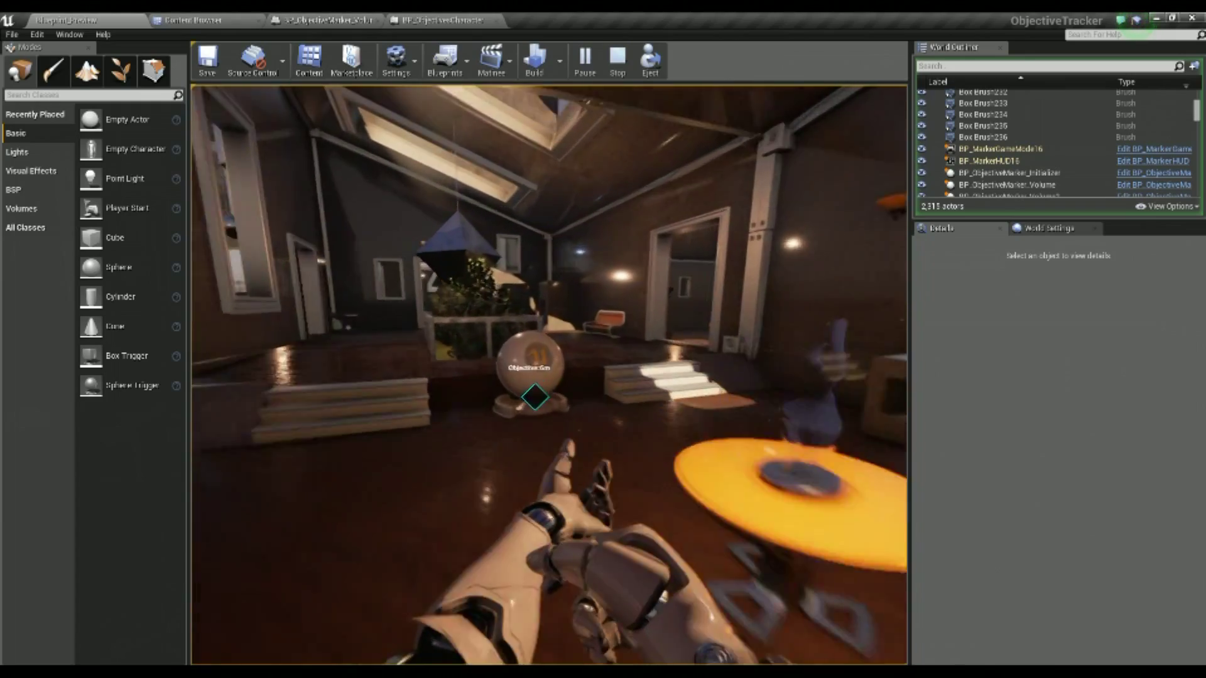
key(w)
key(s)
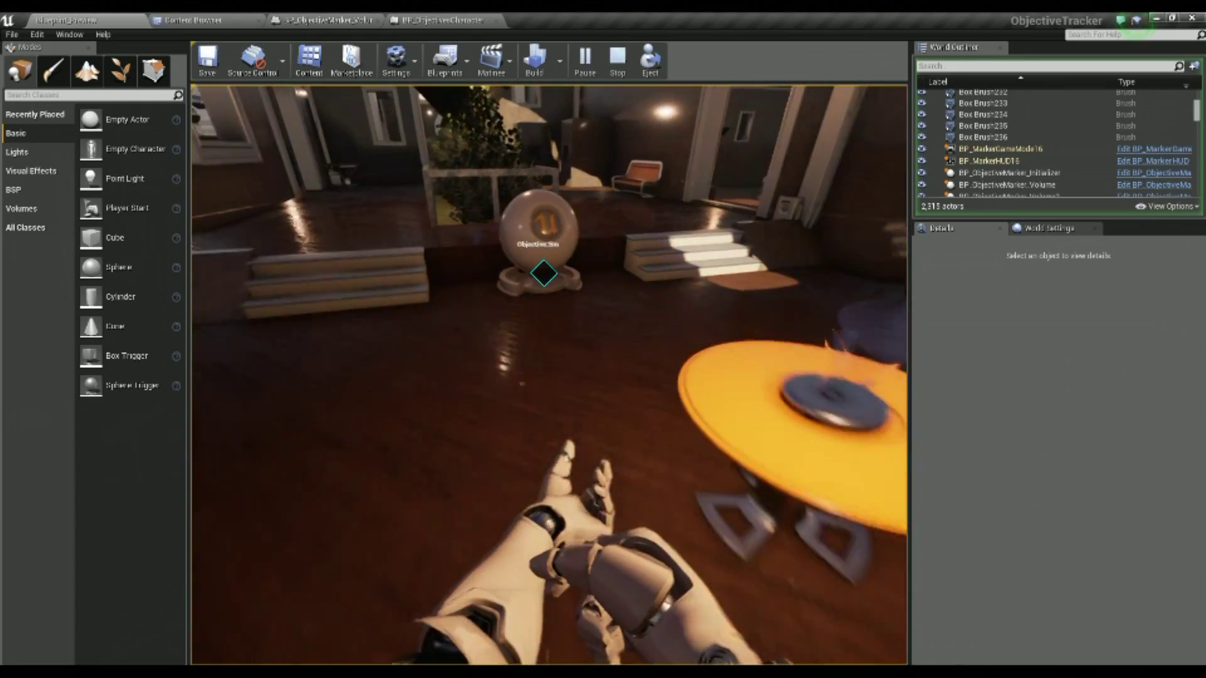
key(w)
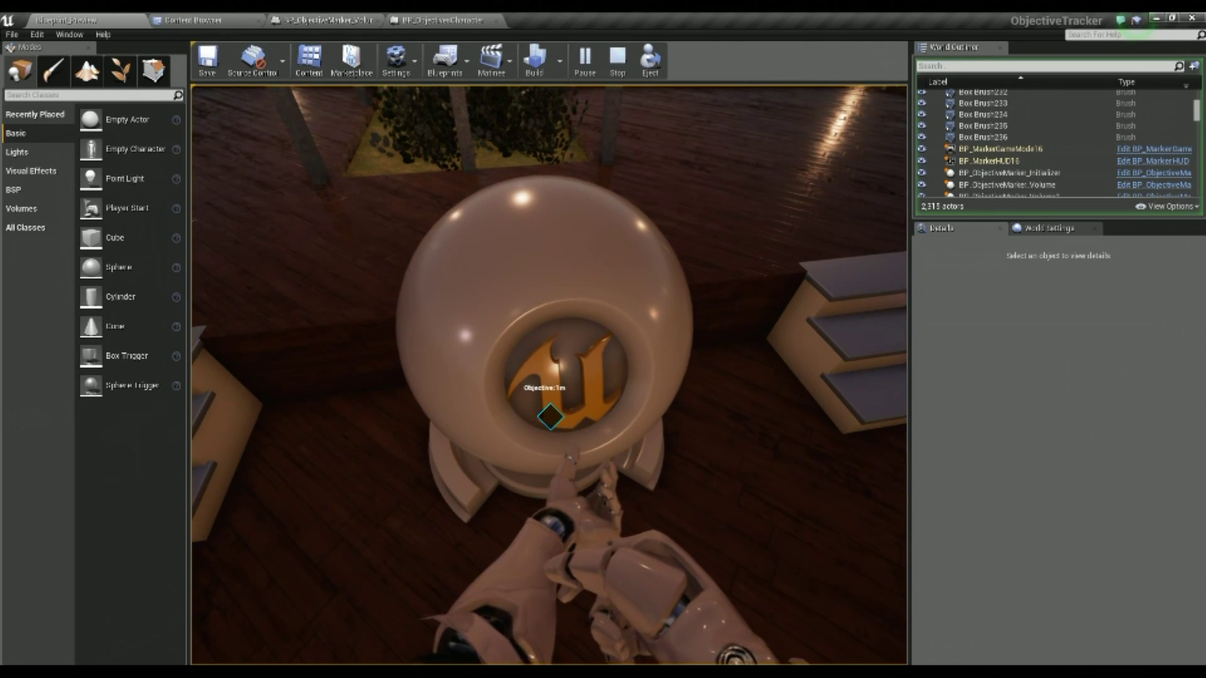
key(s)
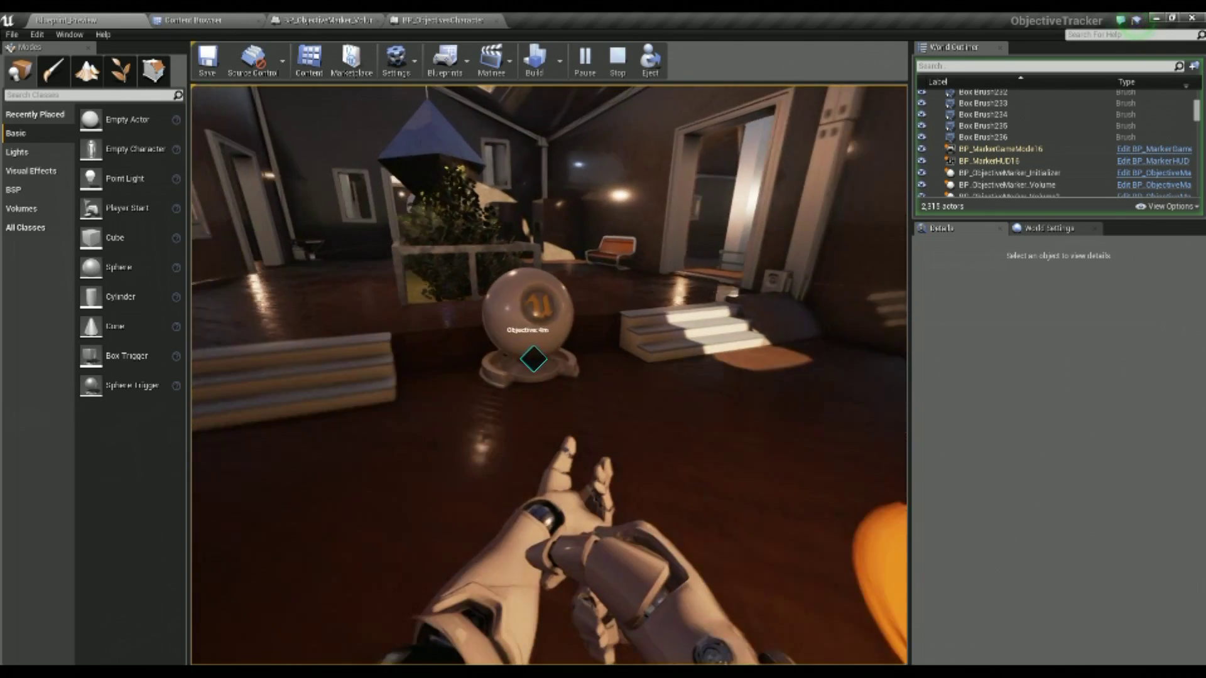
key(s)
key(d)
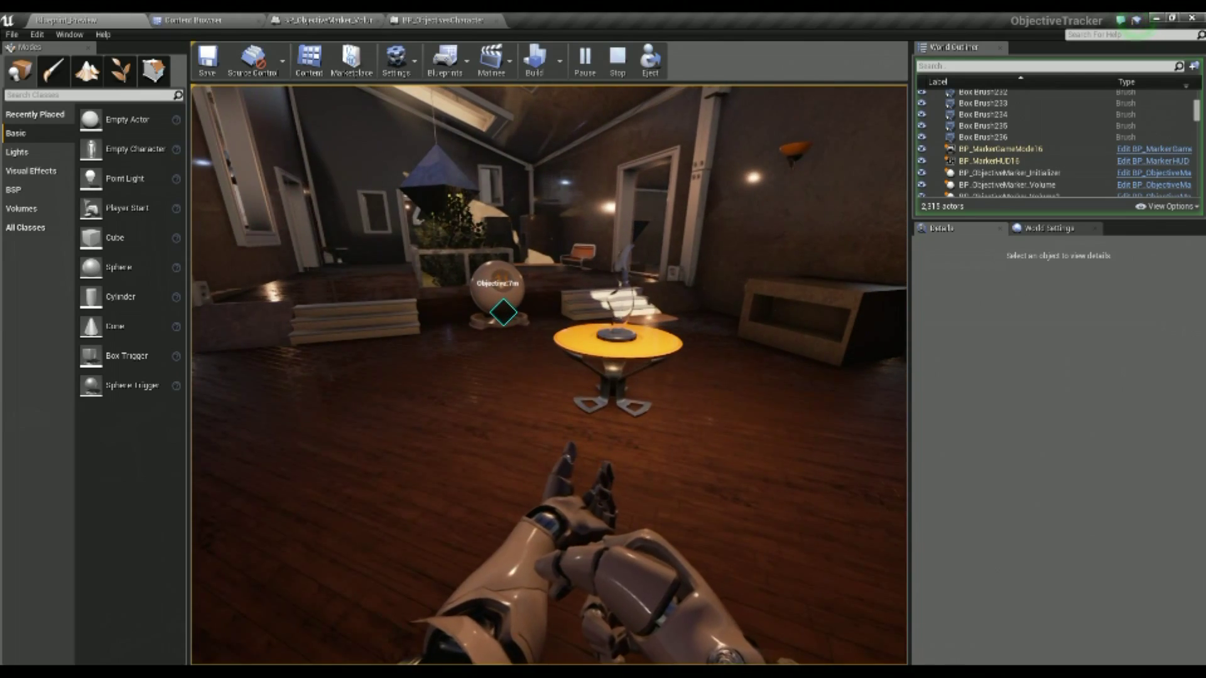
Circle the preview mesh to check its off-screen marker, and walk through the doorway volume into the hall to trigger the new objectives
key(w)
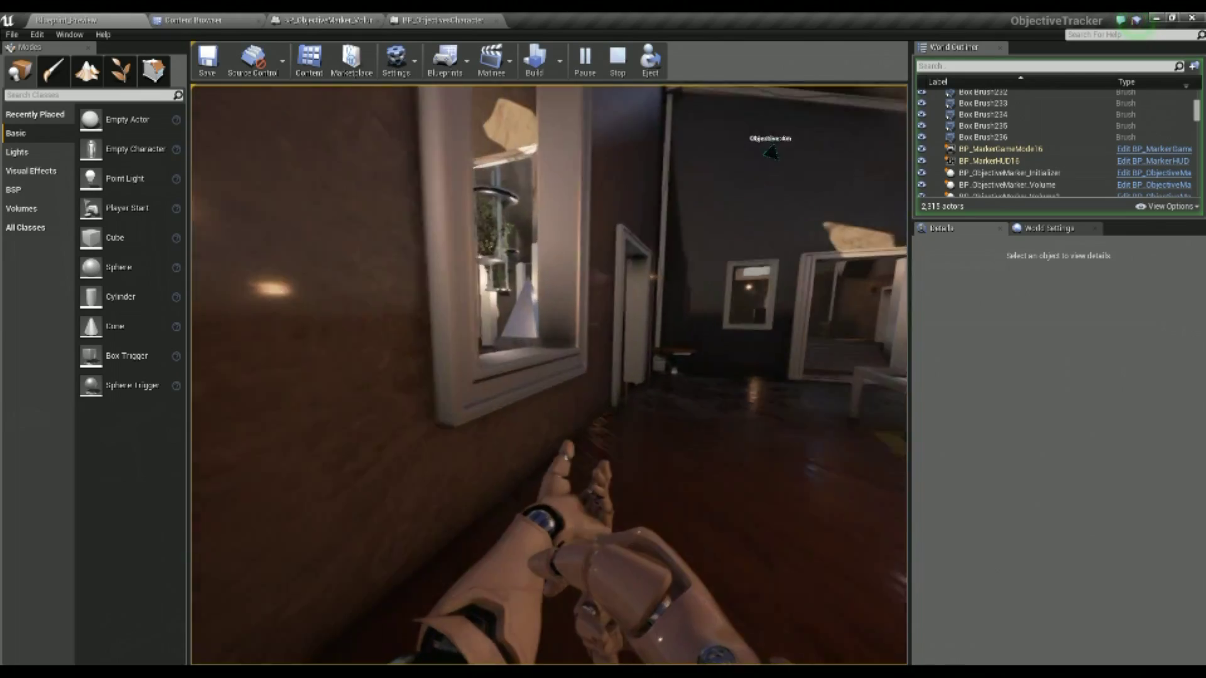
key(w)
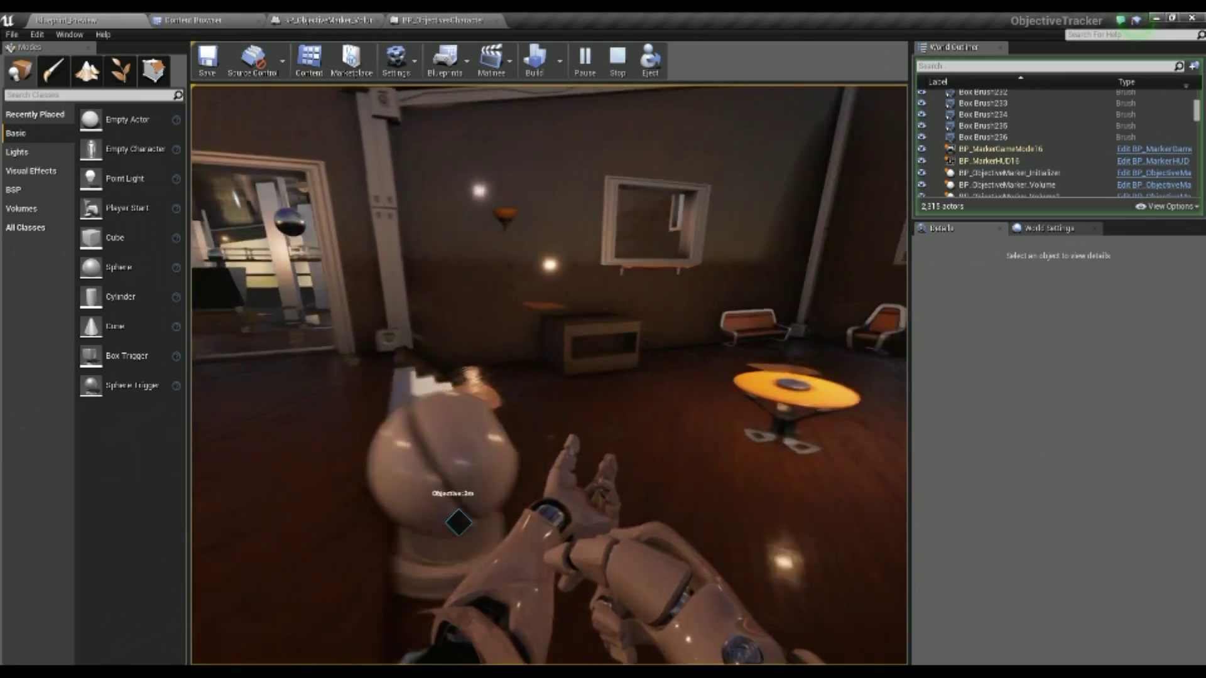
key(d)
key(d)
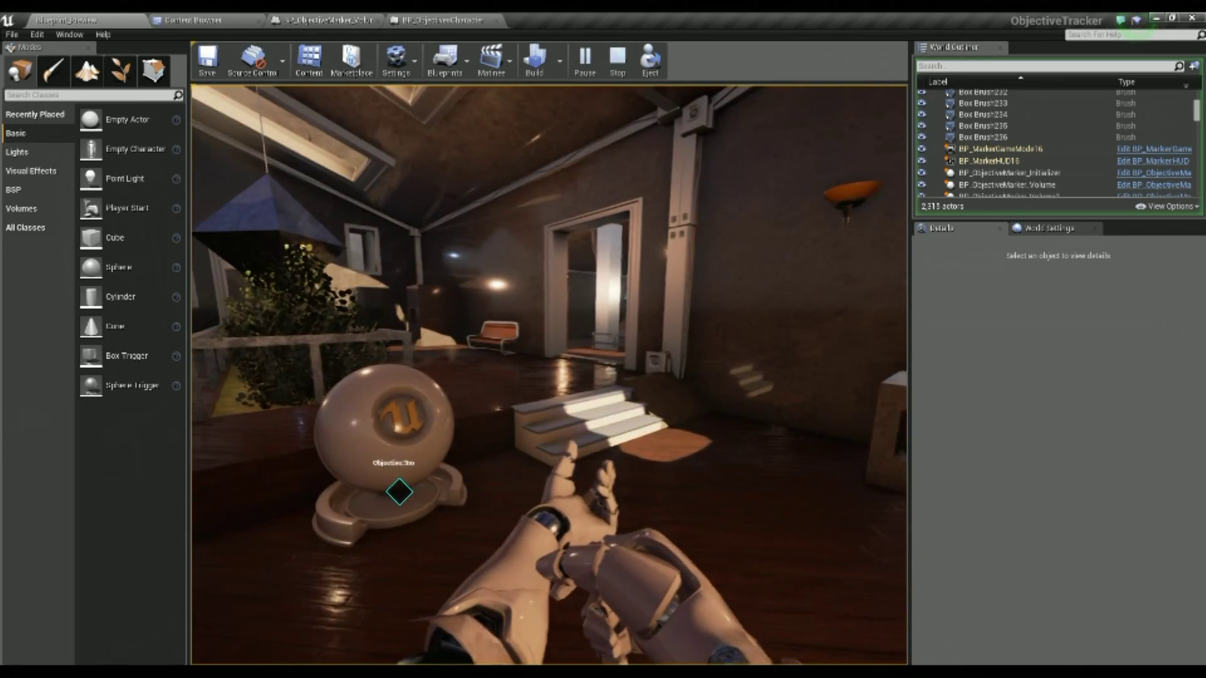
key(w)
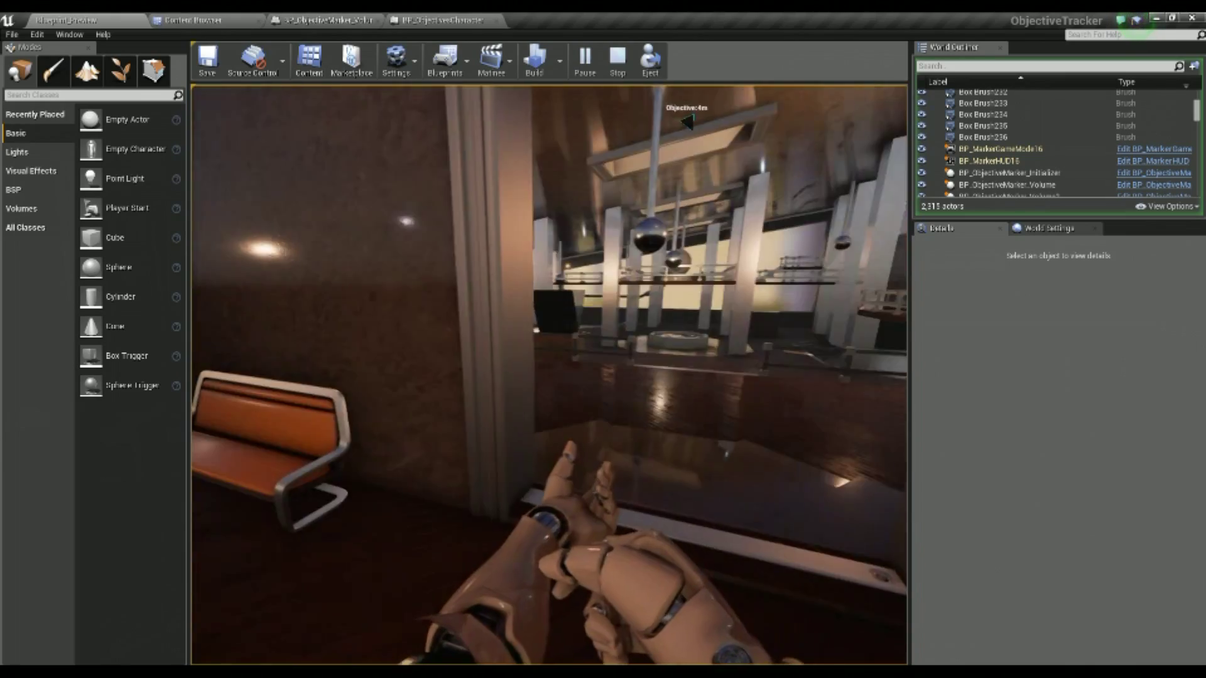
key(w)
key(w)
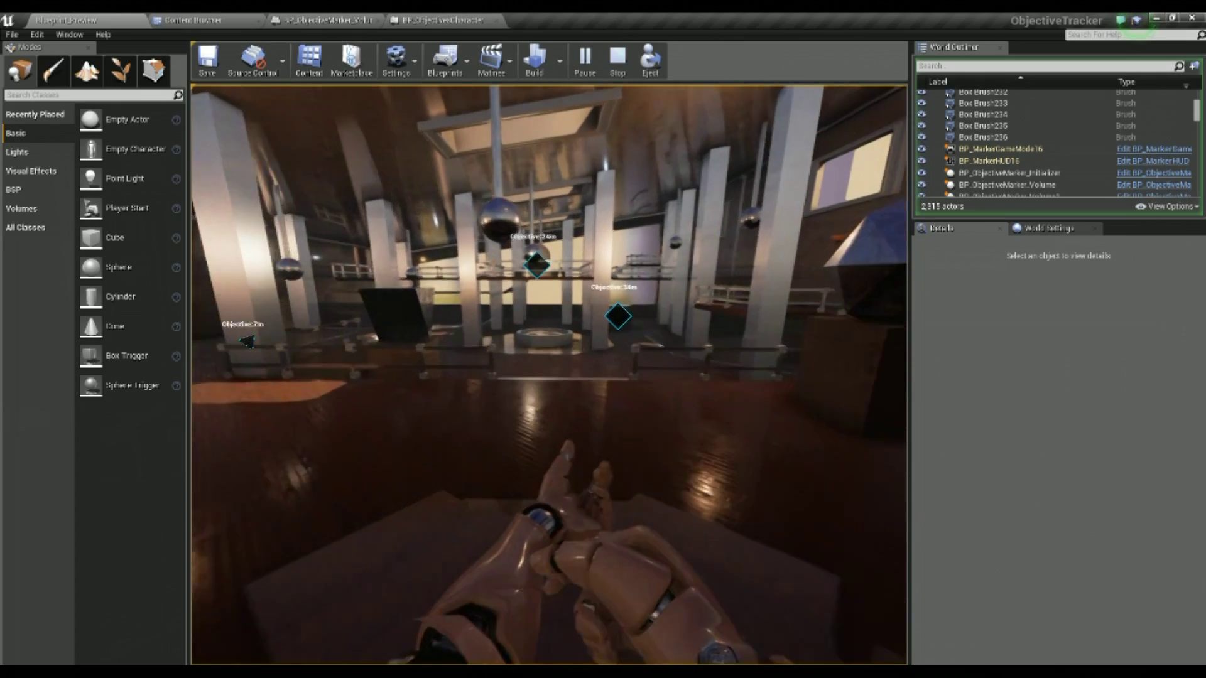
Move around the near end of the hall and look between the three objectives to compare their on-screen and edge markers
key(w)
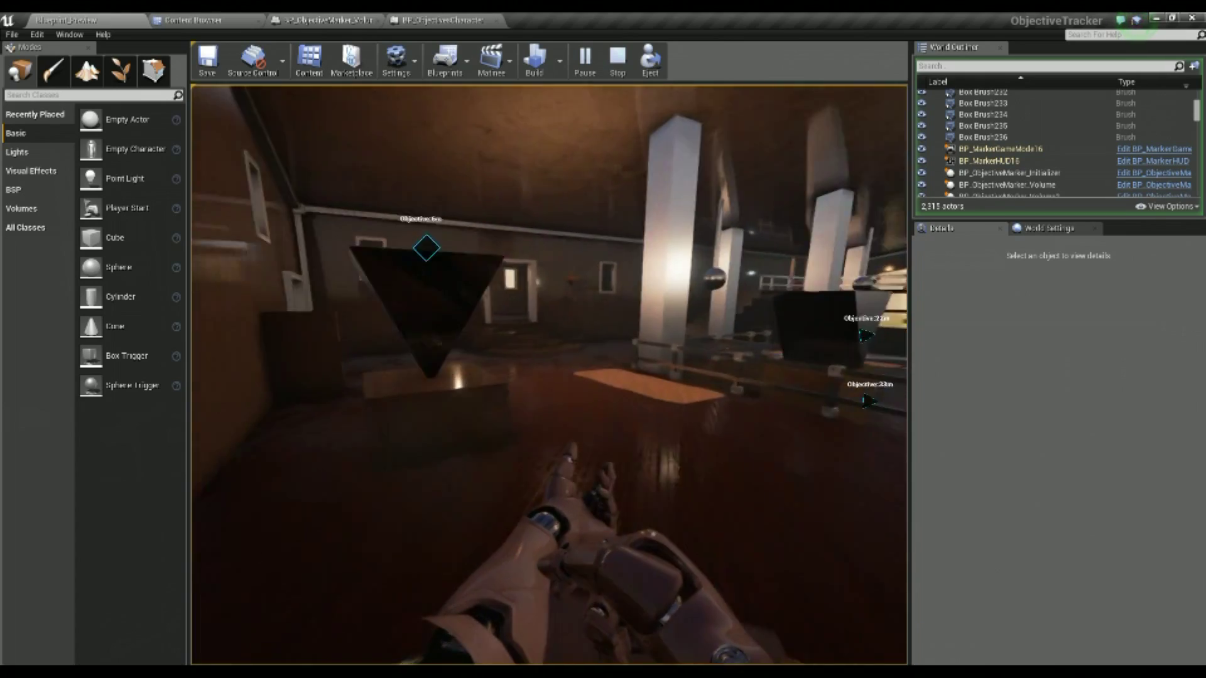
key(w)
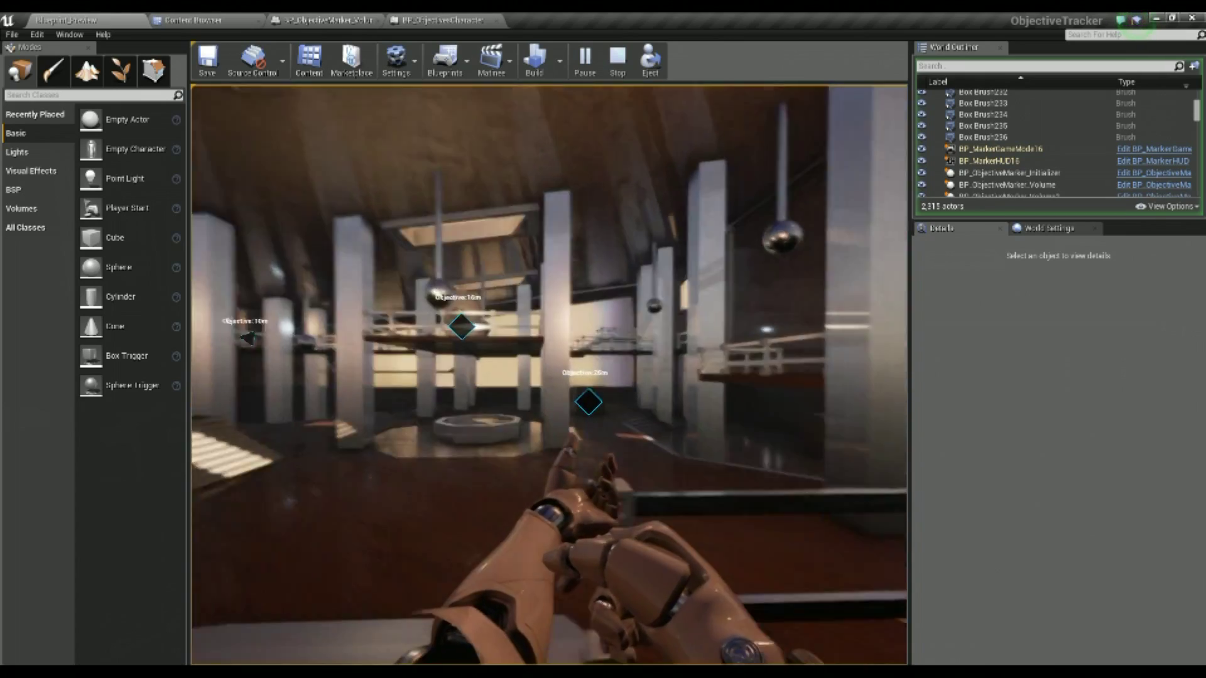
key(s)
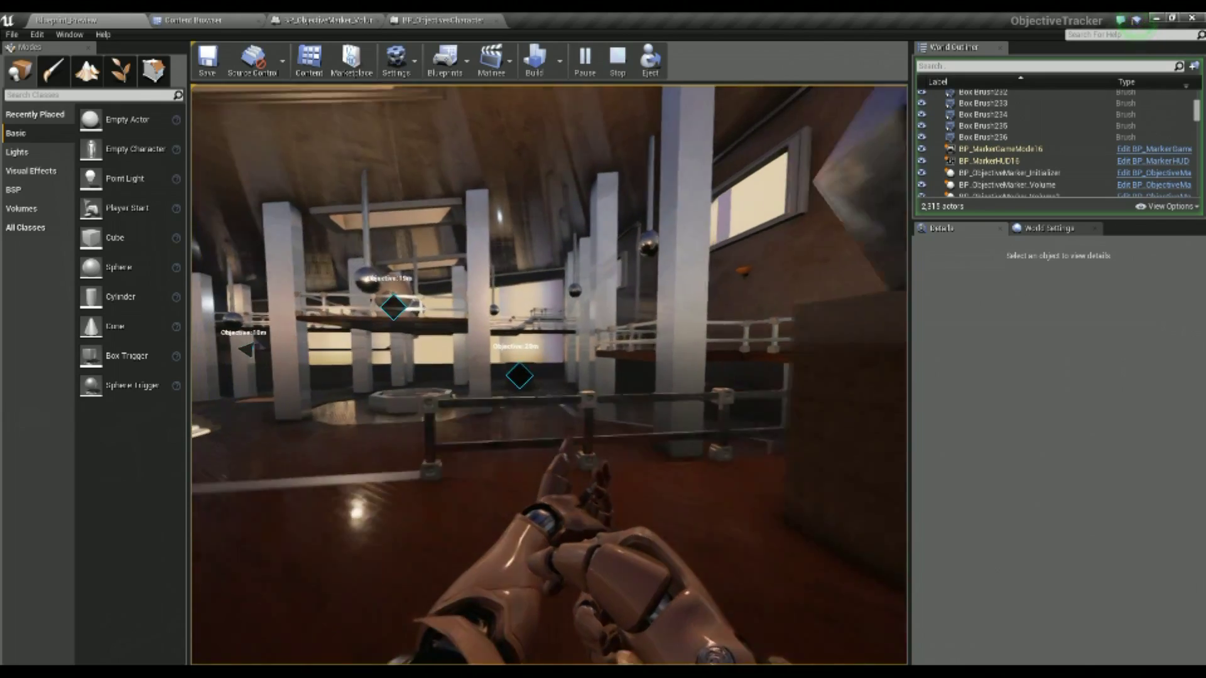
key(d)
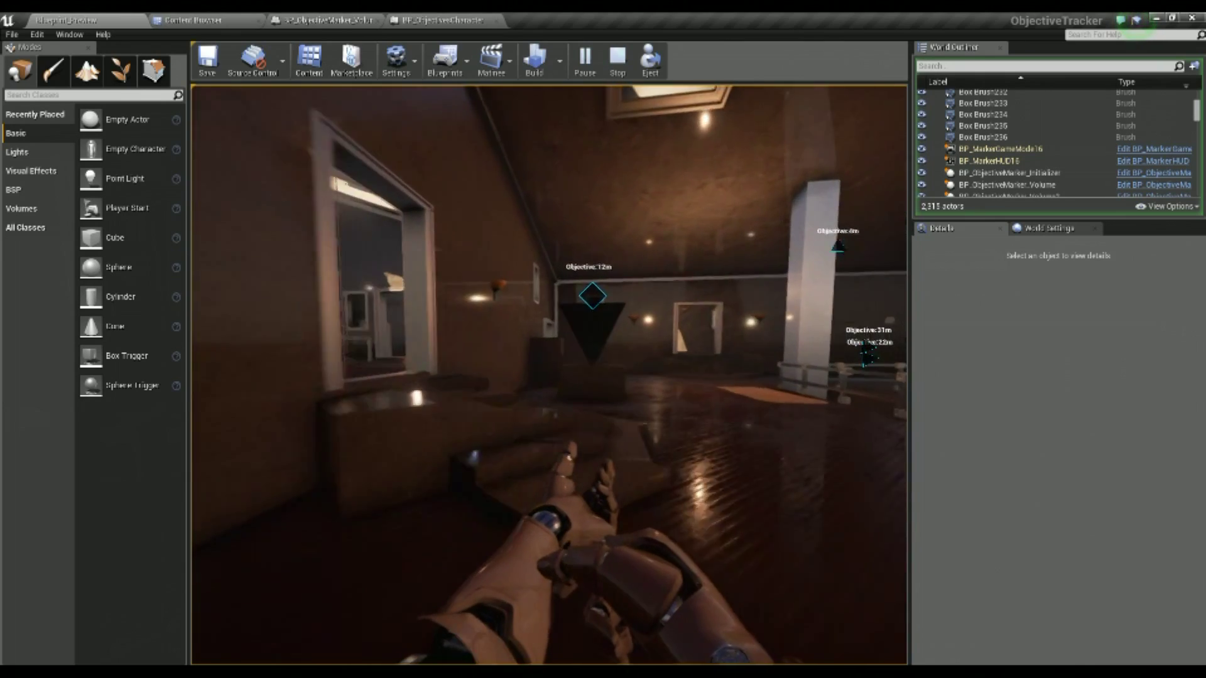
Walk up to the inverted pyramid and on past the railings to check how its marker and distance label update
key(w)
key(w)
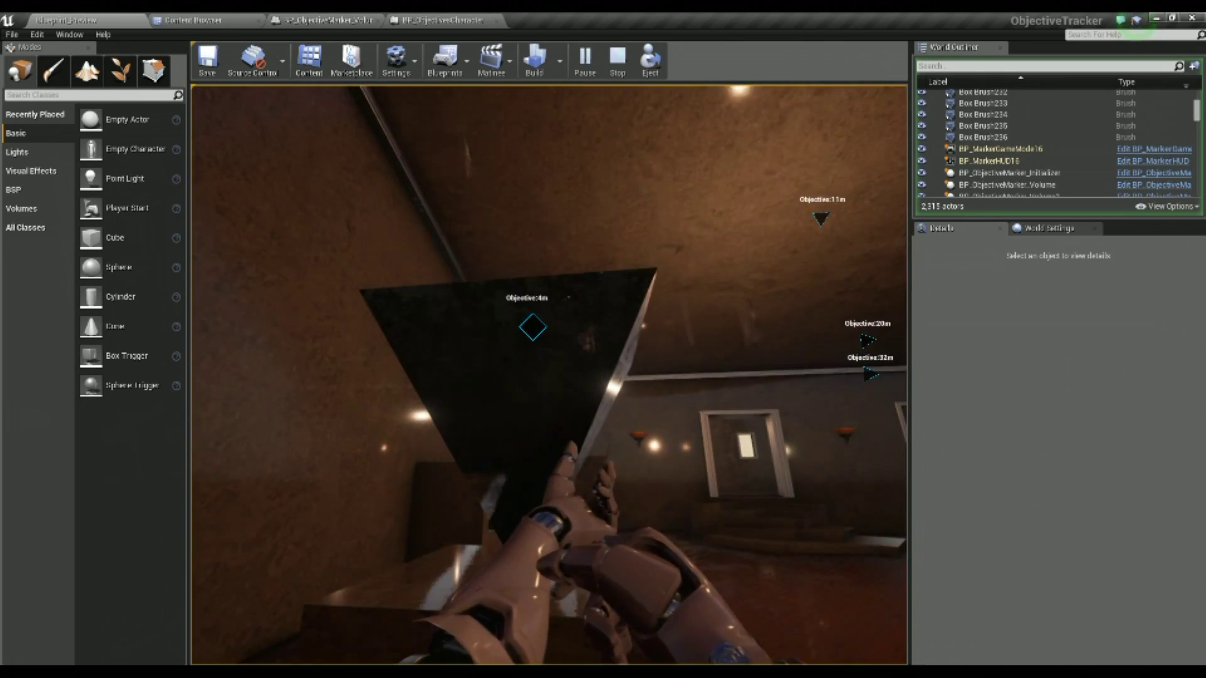
key(w)
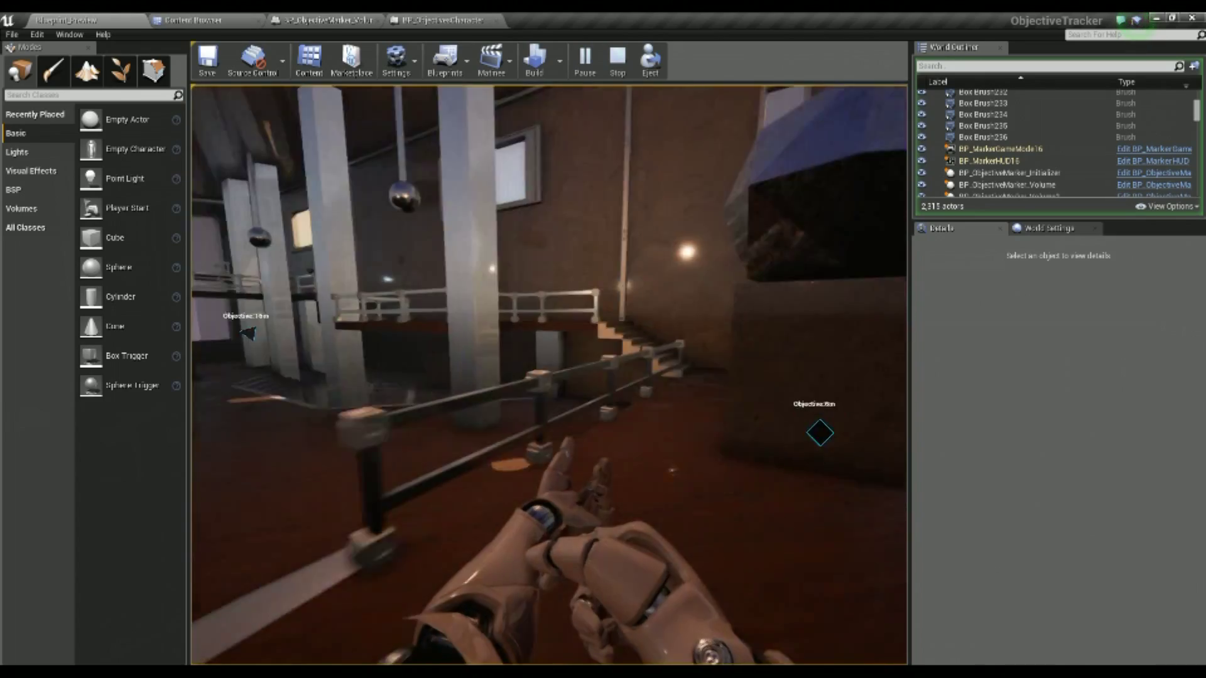
key(w)
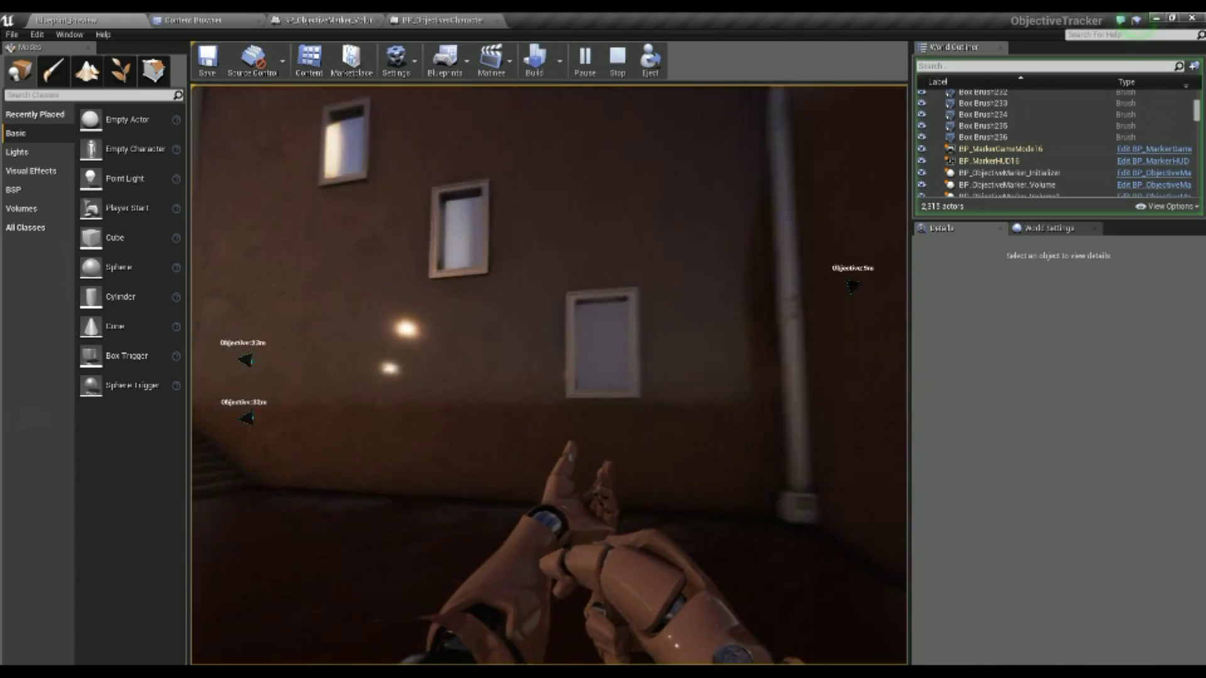
key(w)
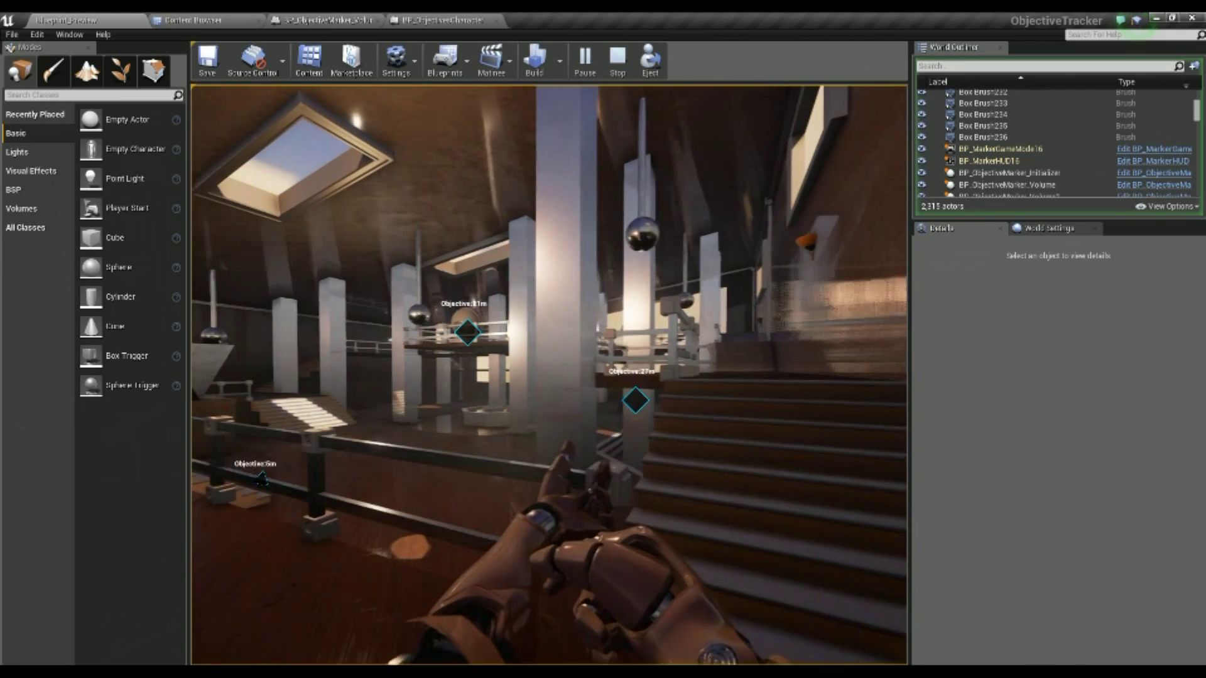
Cross the pillared hall to the objective at the block beneath the balcony to check its marker up close
key(w)
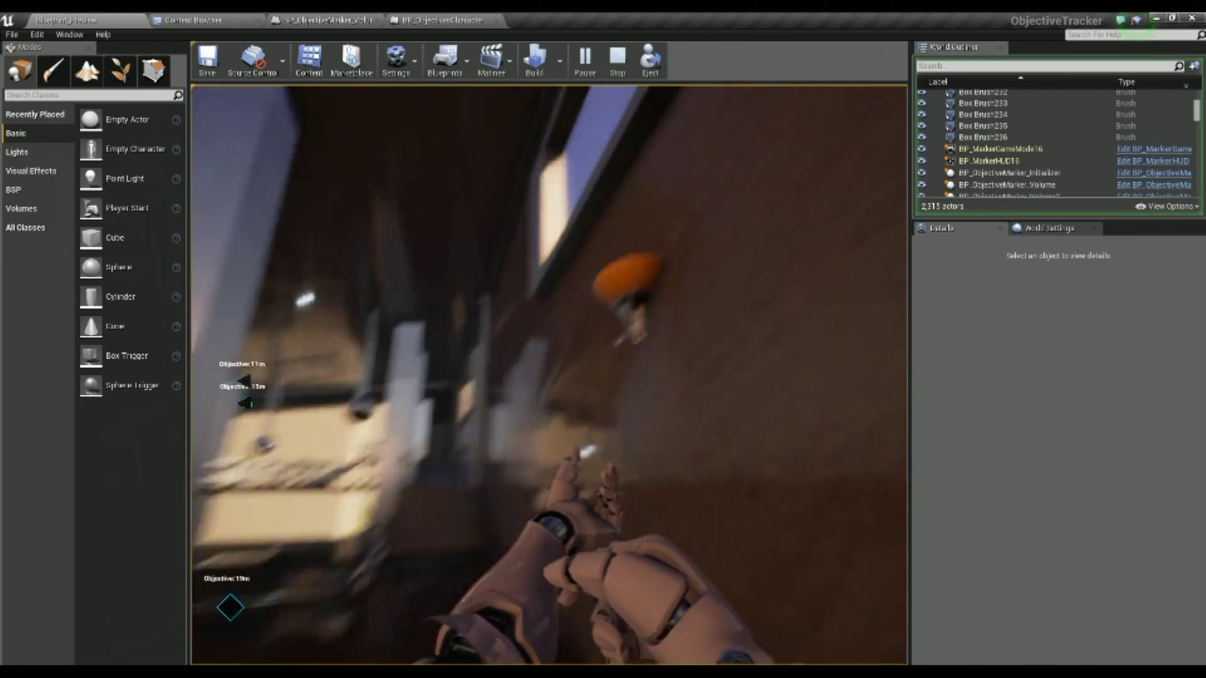
key(w)
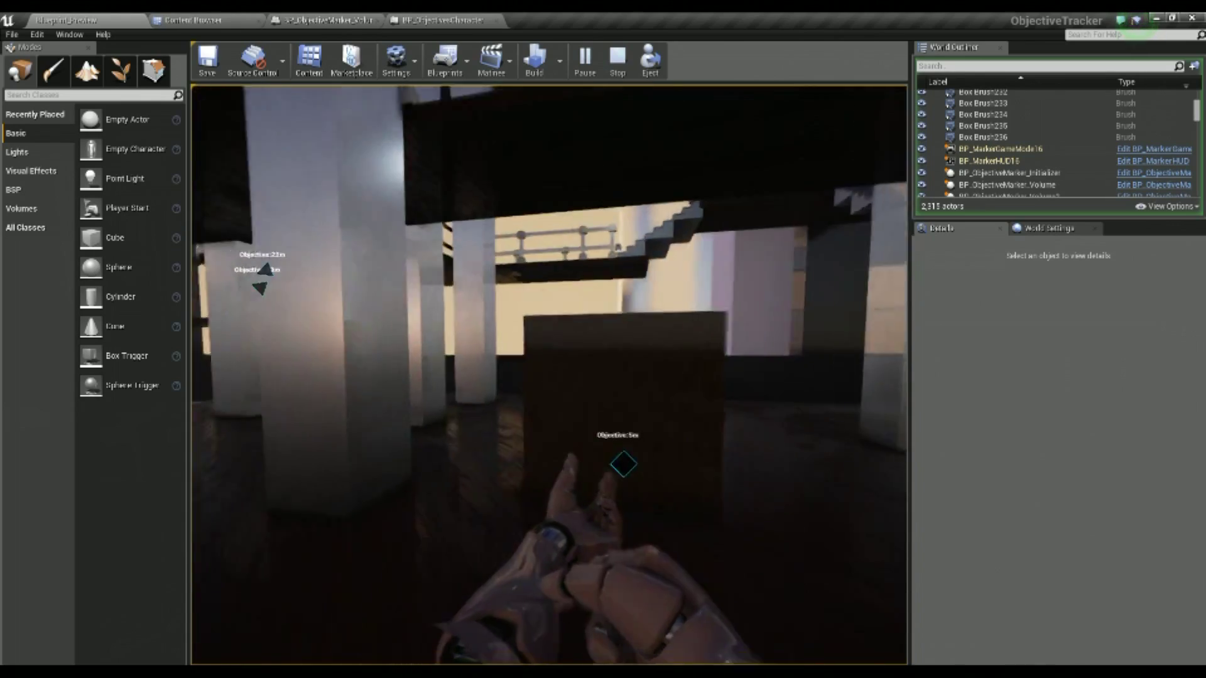
key(w)
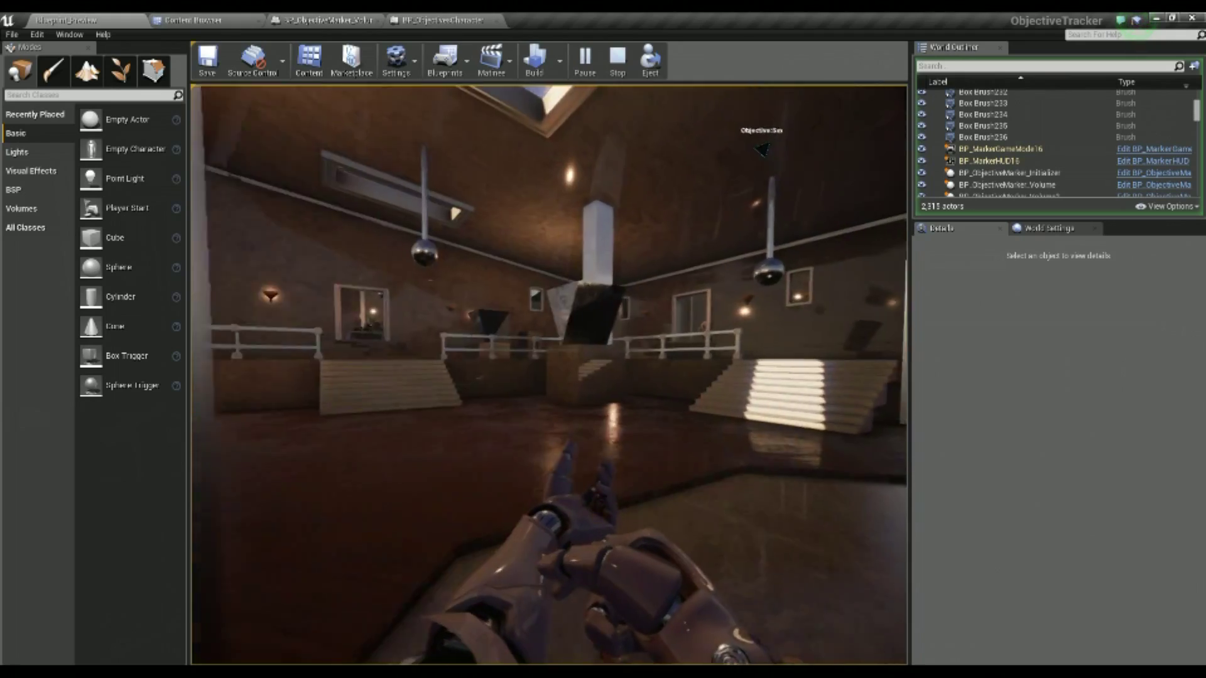
Climb the hall's stairs and continue into the next room with the preview mesh to trigger its objective markers
key(w)
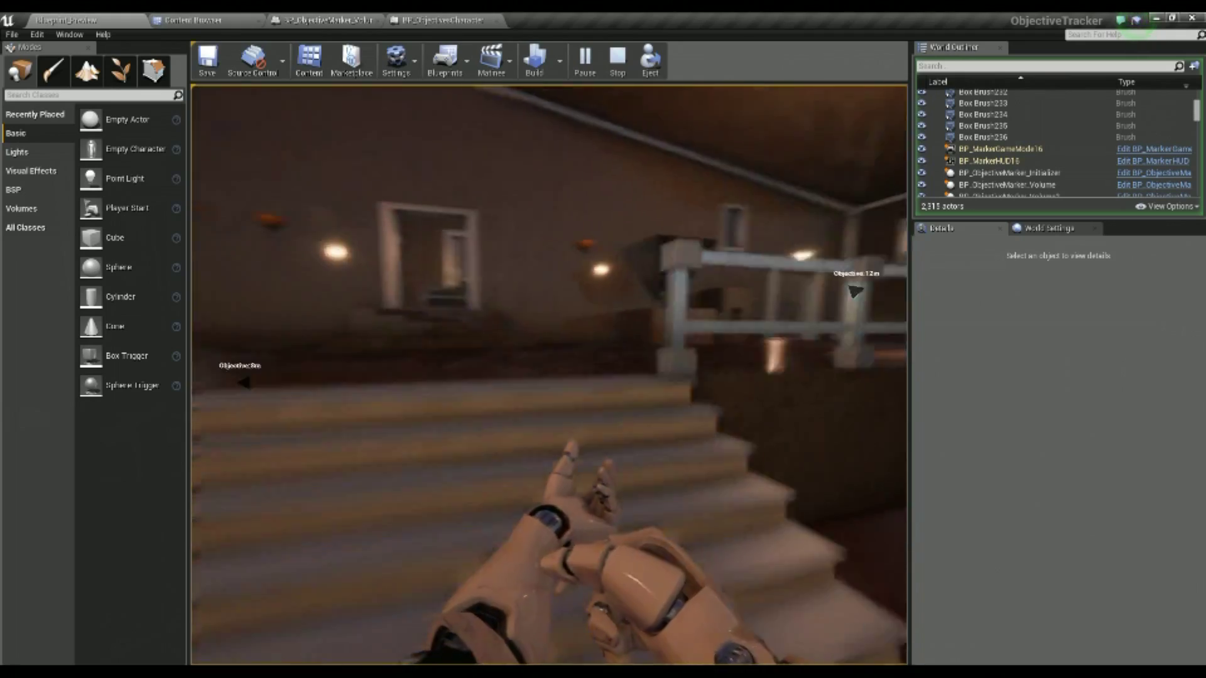
key(w)
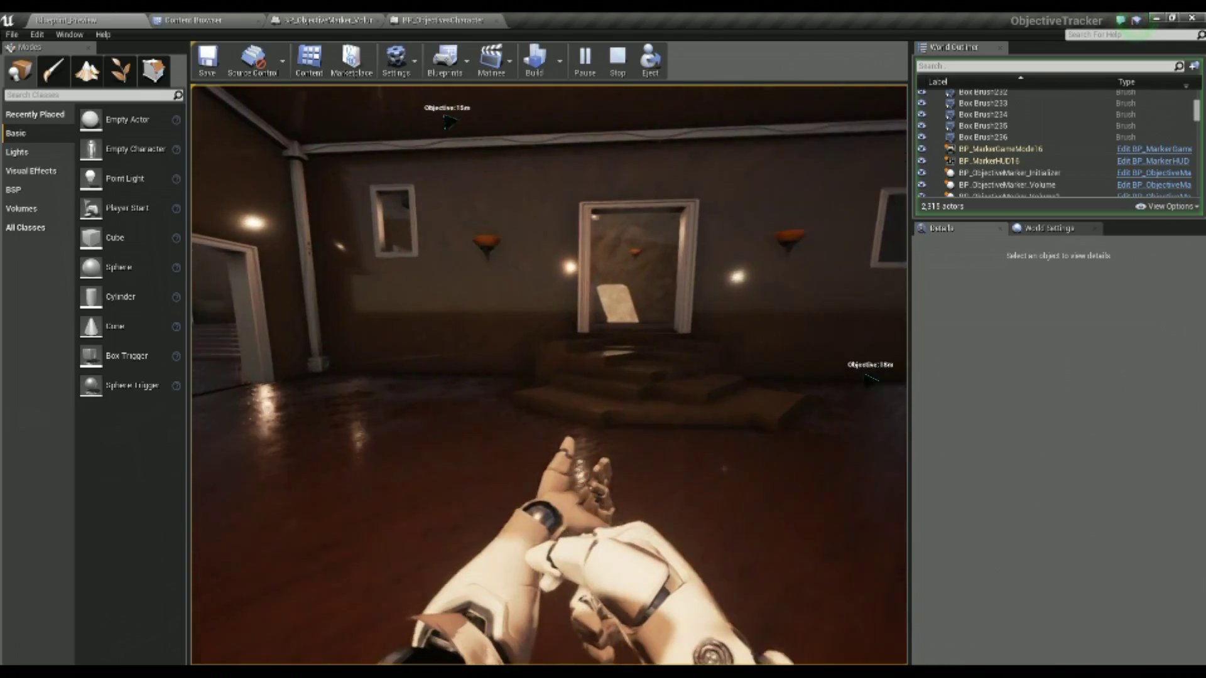
key(w)
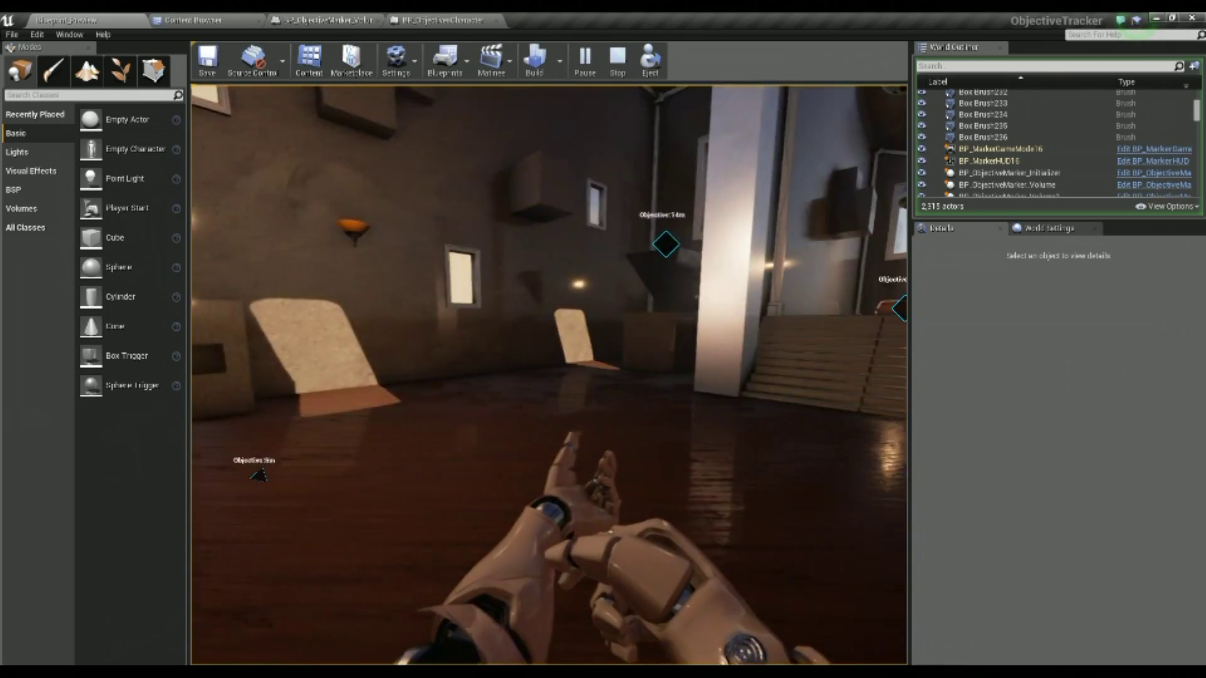
key(w)
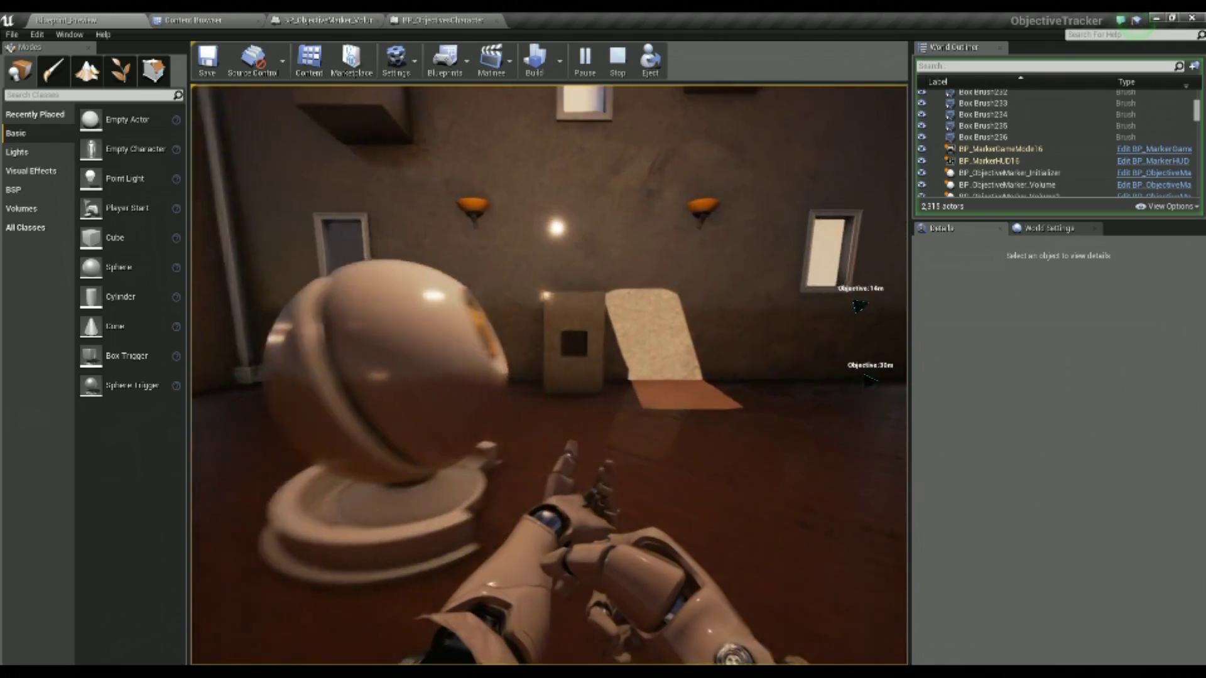
Move around the second room's preview mesh while turning the view to check the markers of the three objectives
key(w)
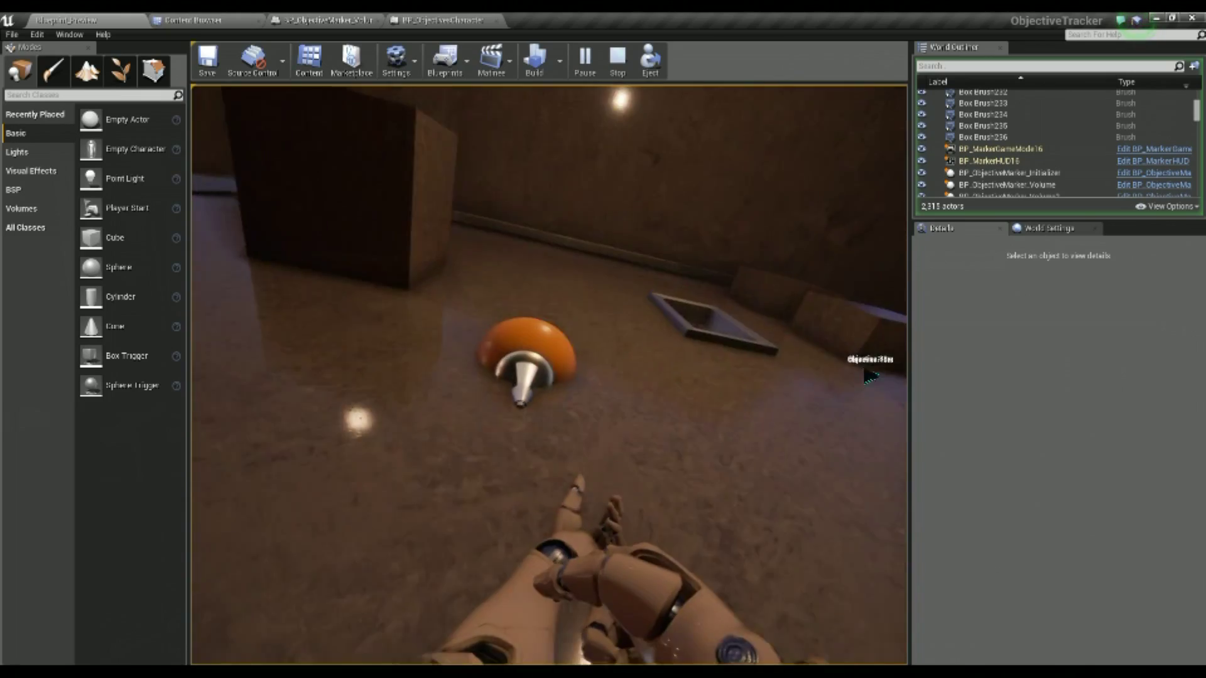
key(w)
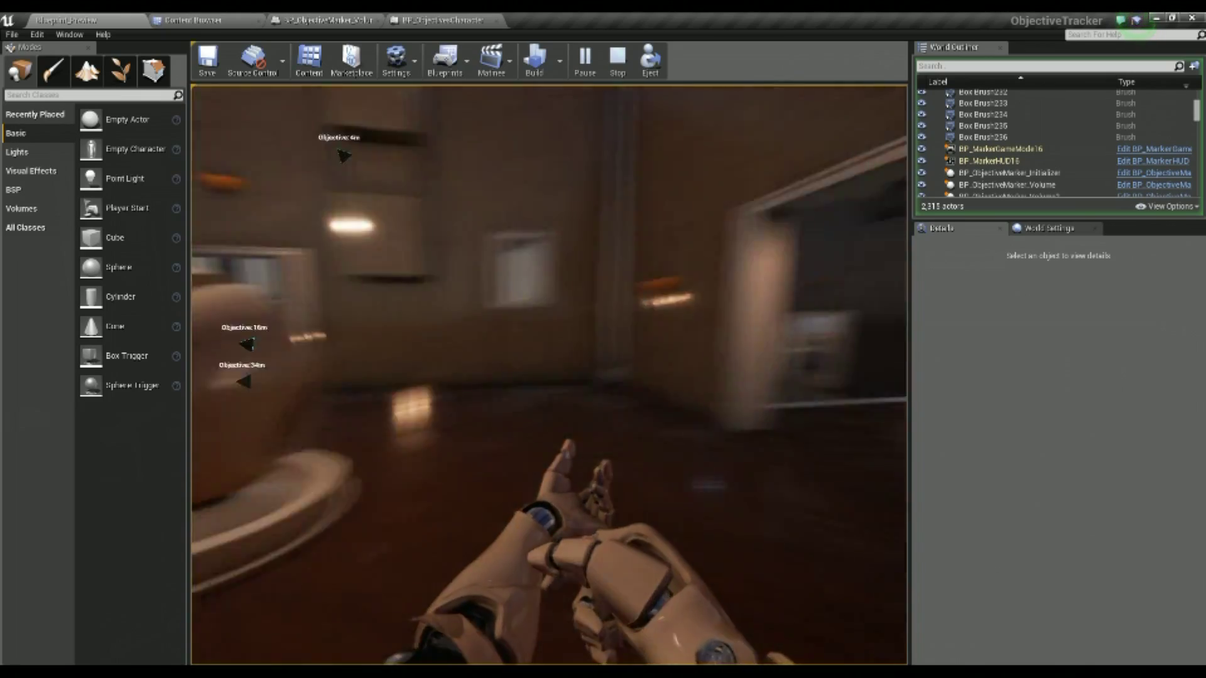
key(s)
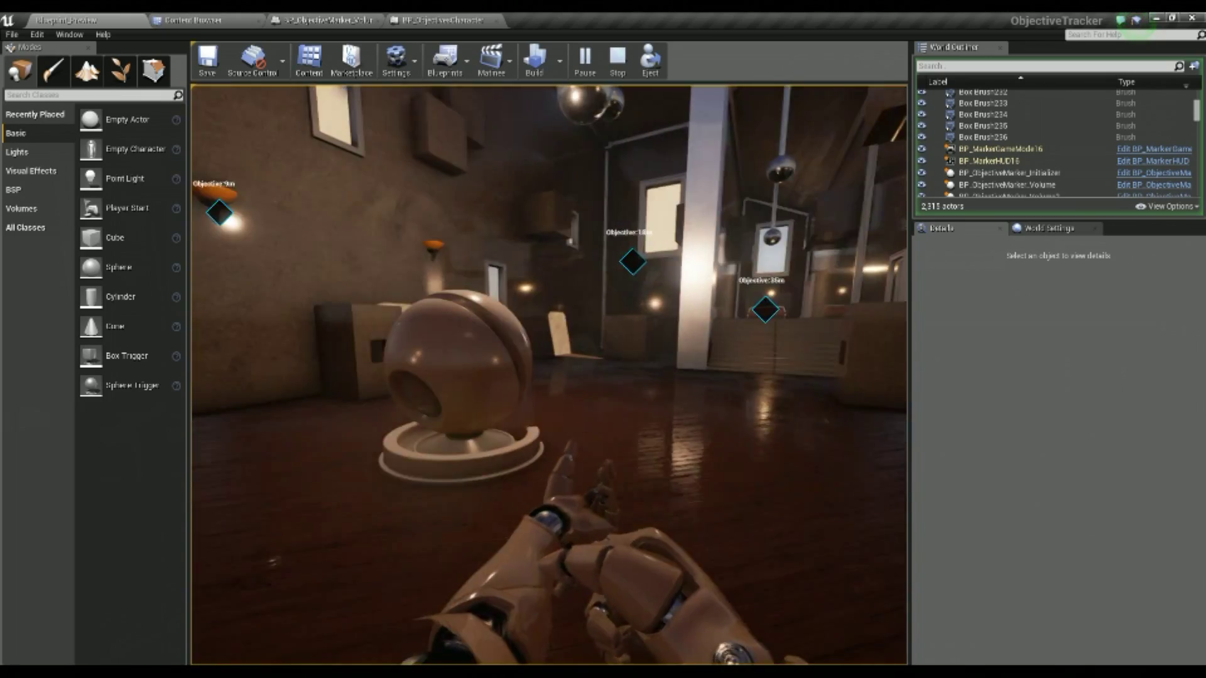
key(a)
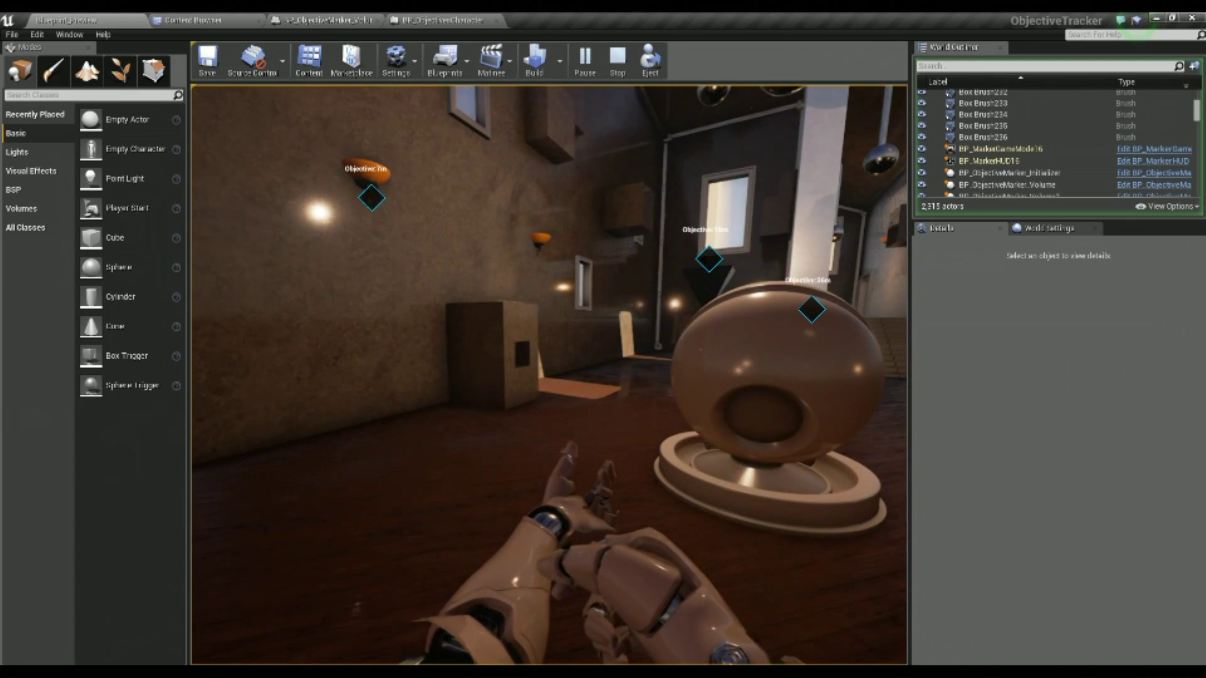
key(d)
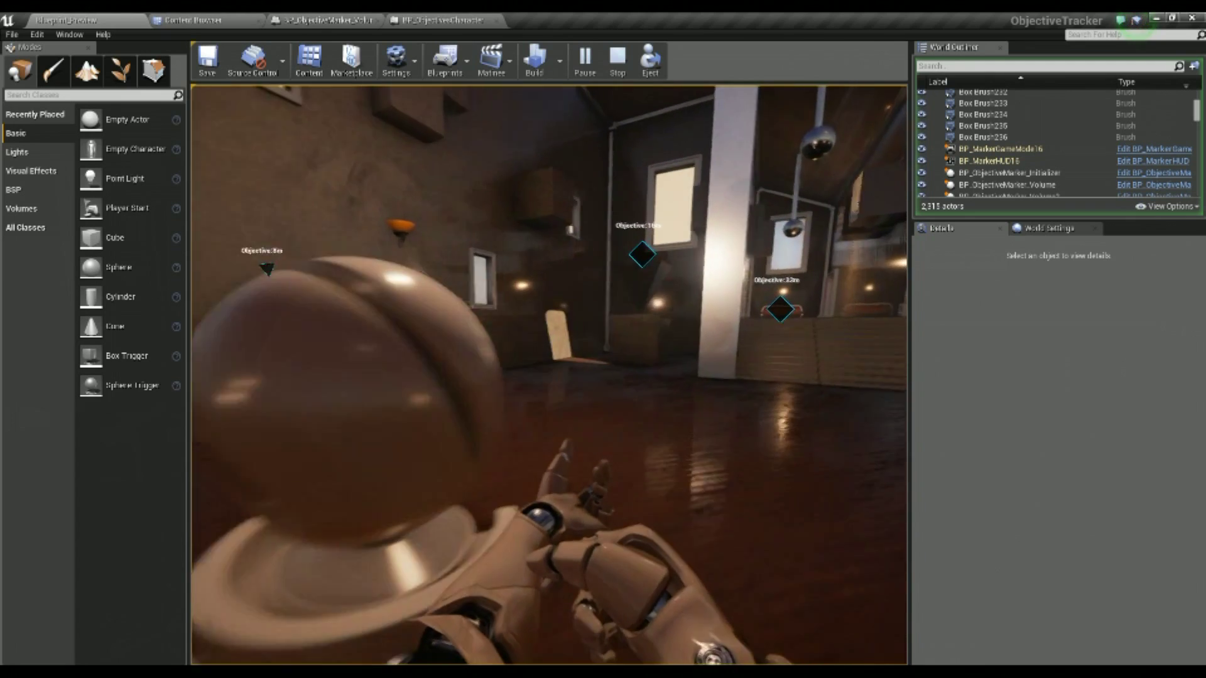
key(w)
key(w)
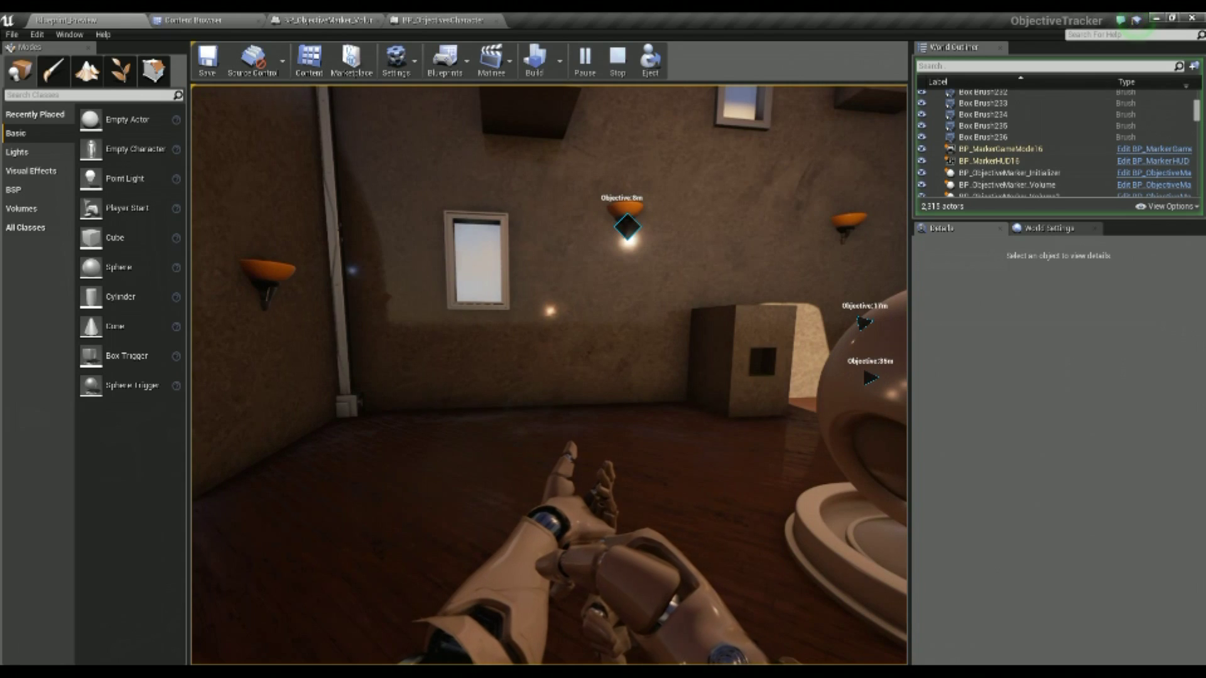
Approach and circle the angular sculpture on its pedestal to check the single marker's position and distance label
key(w)
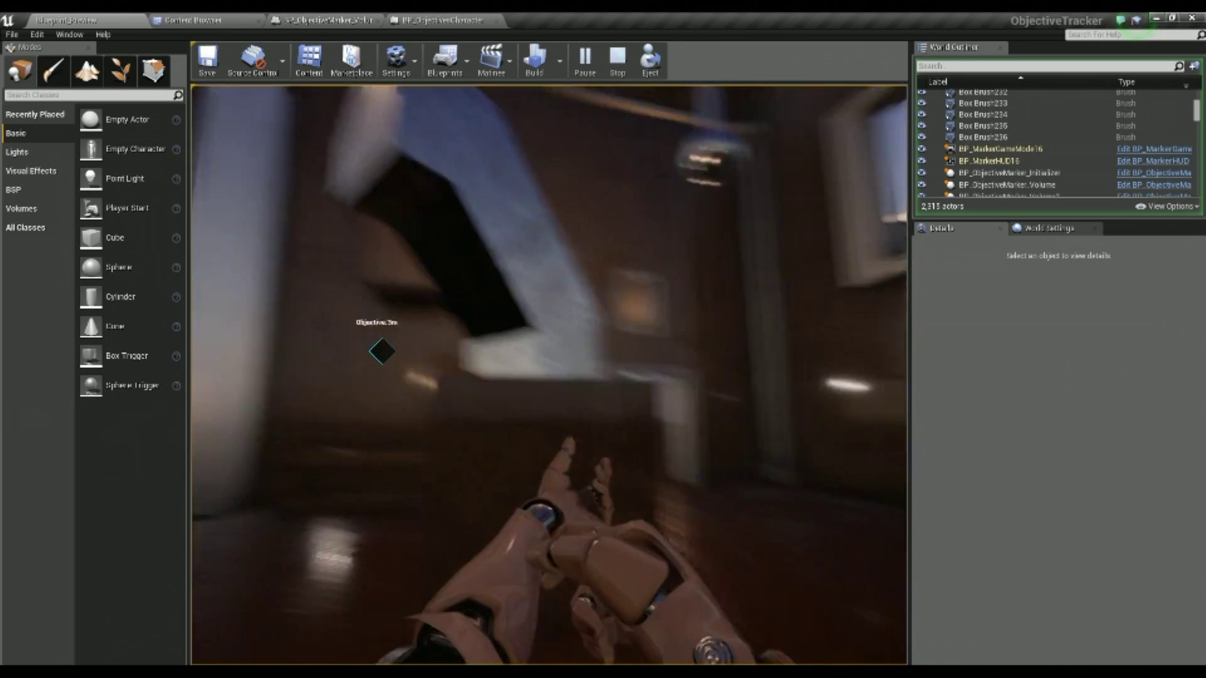
key(w)
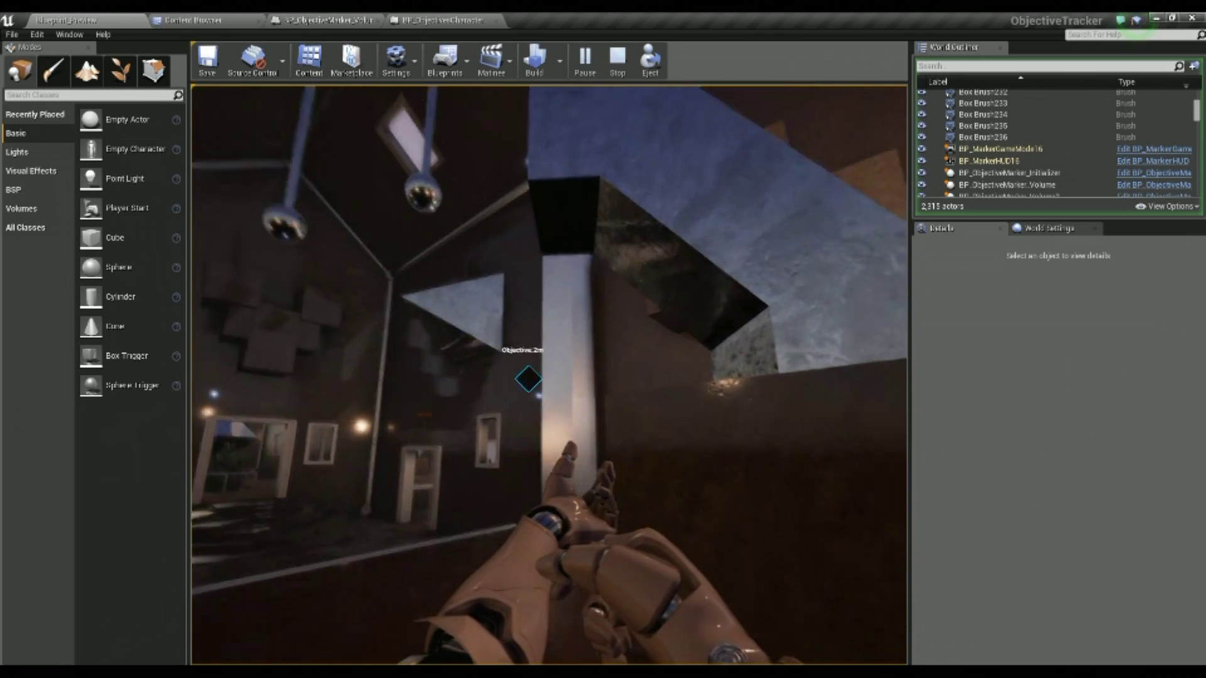
key(s)
key(a)
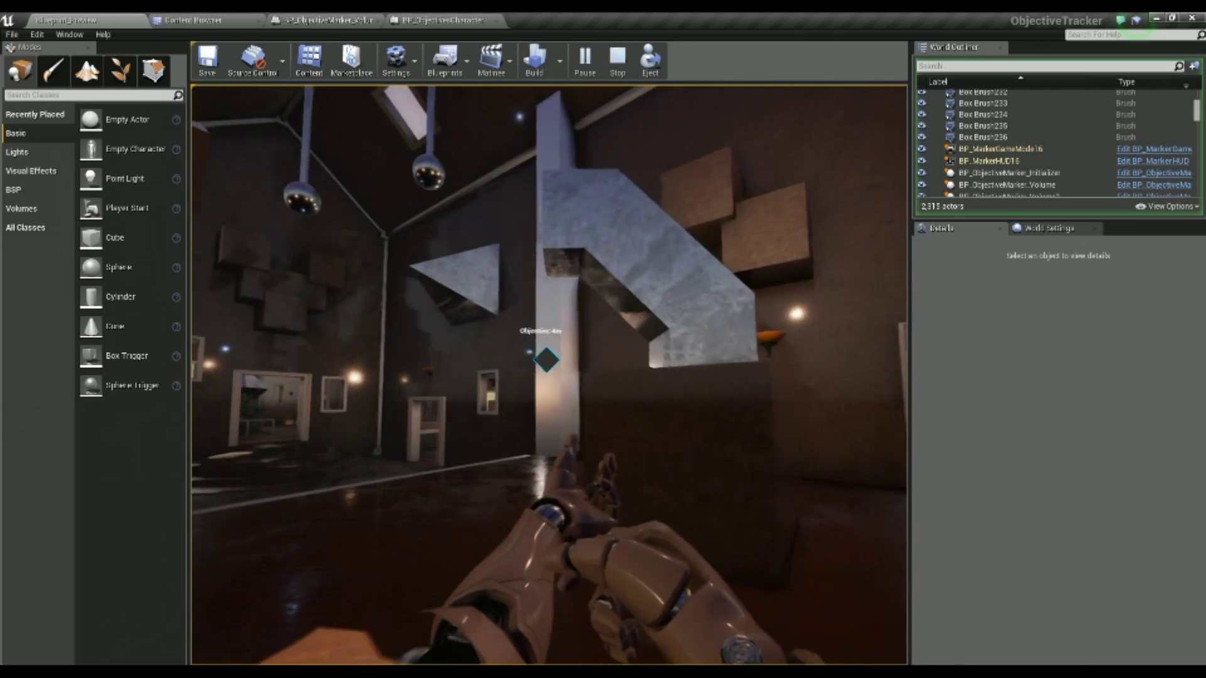
key(a)
key(s)
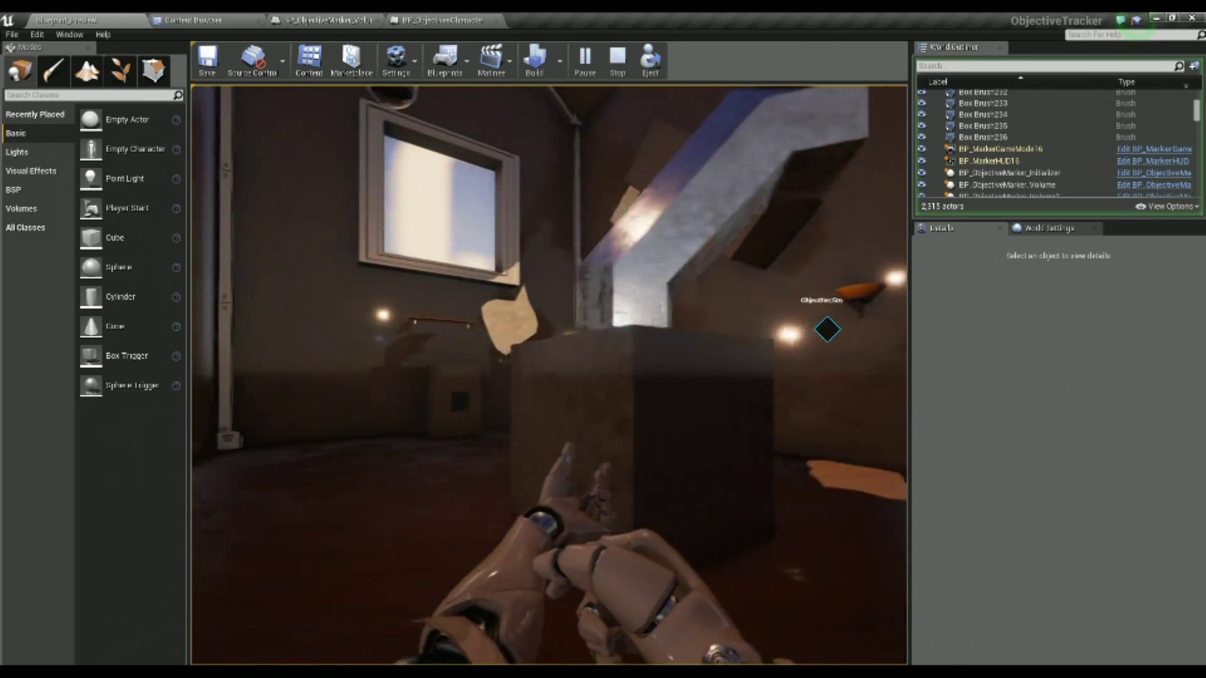
key(d)
key(w)
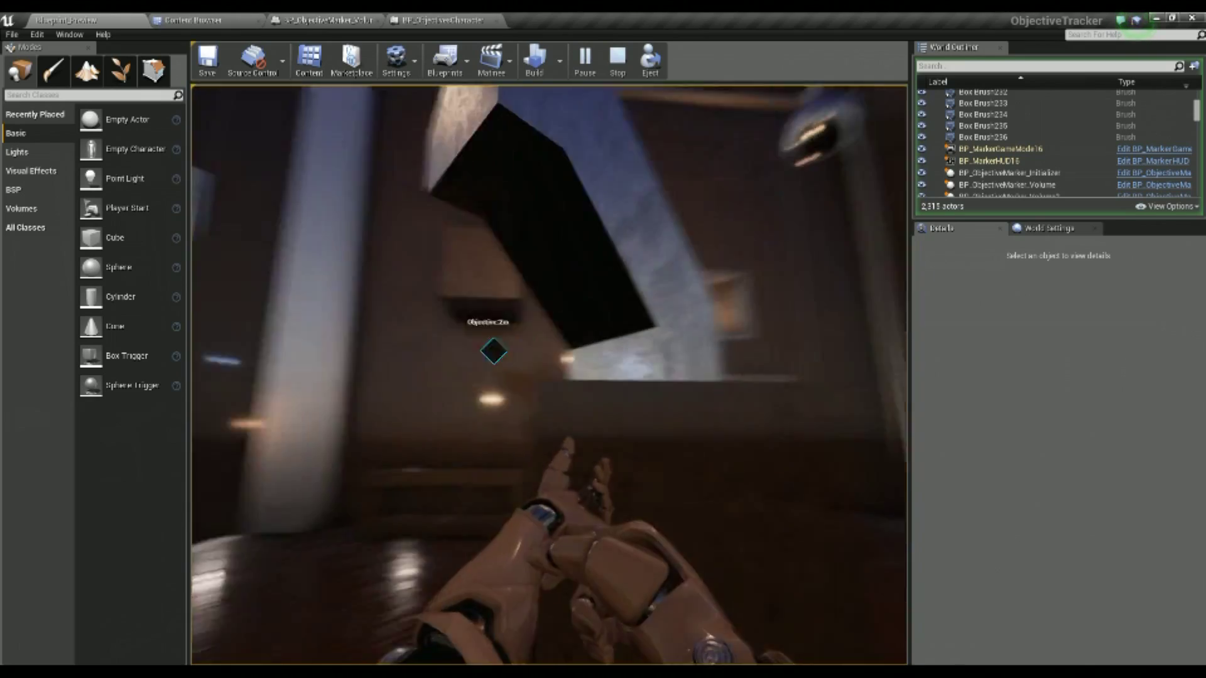
key(s)
Walk through the next doorway into the hall with the pyramid and planters to trigger its new objectives
key(w)
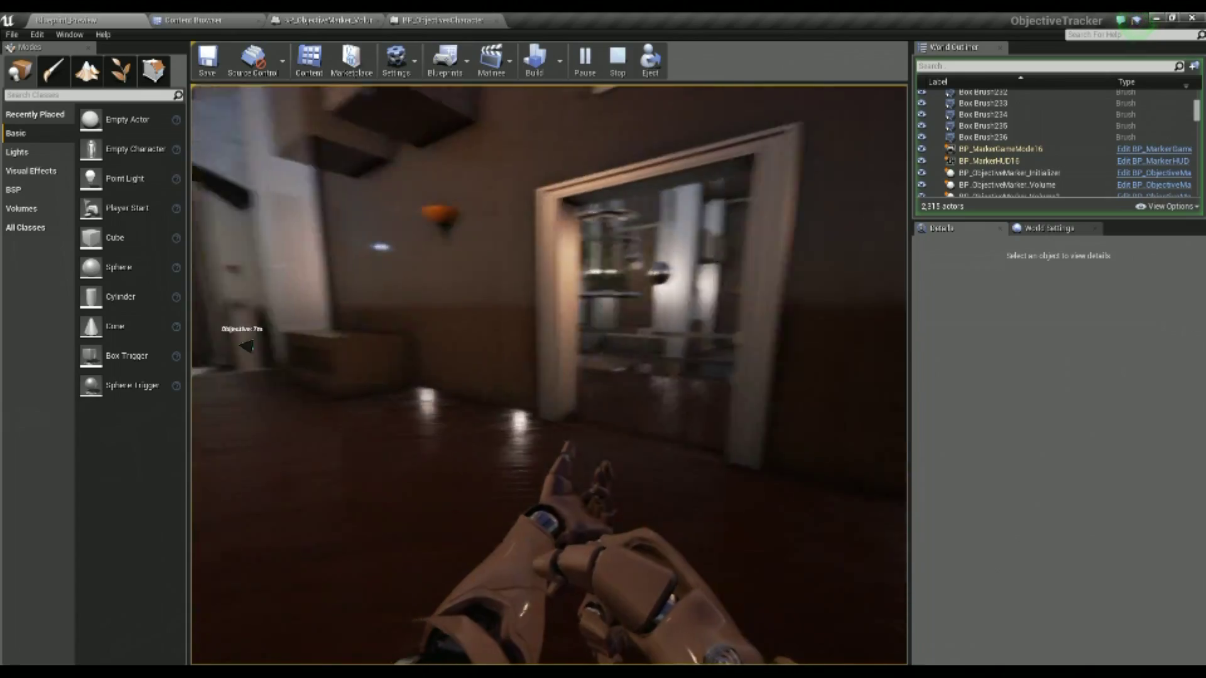
key(w)
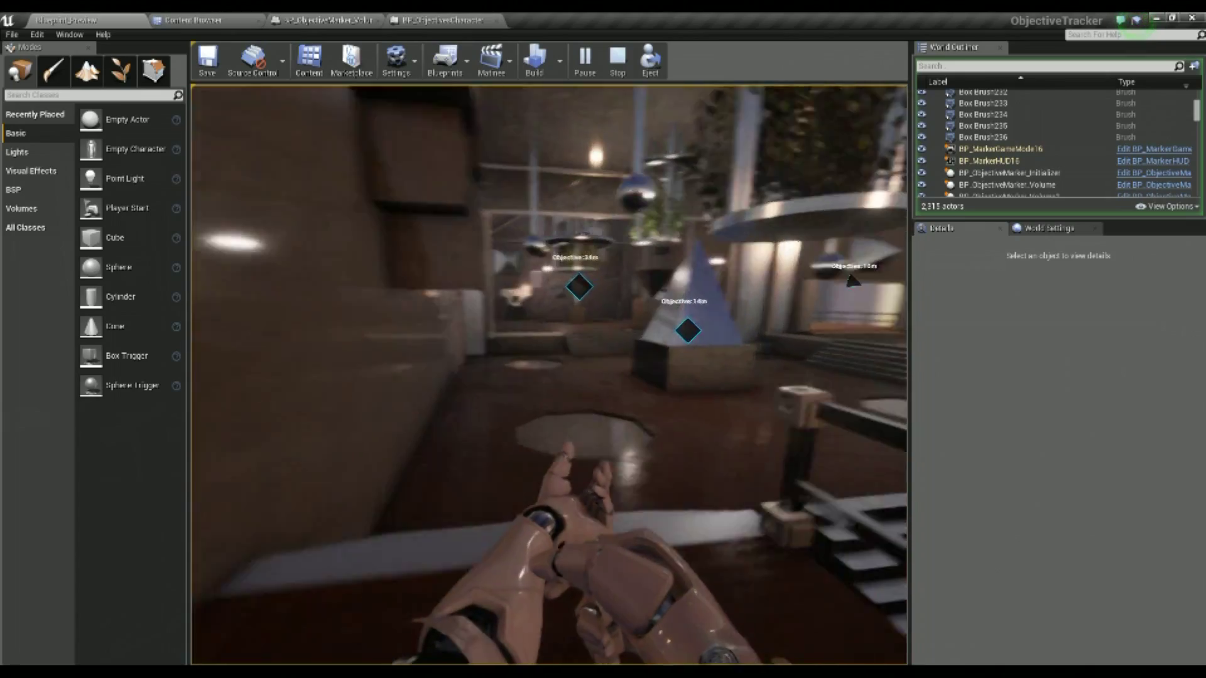
key(w)
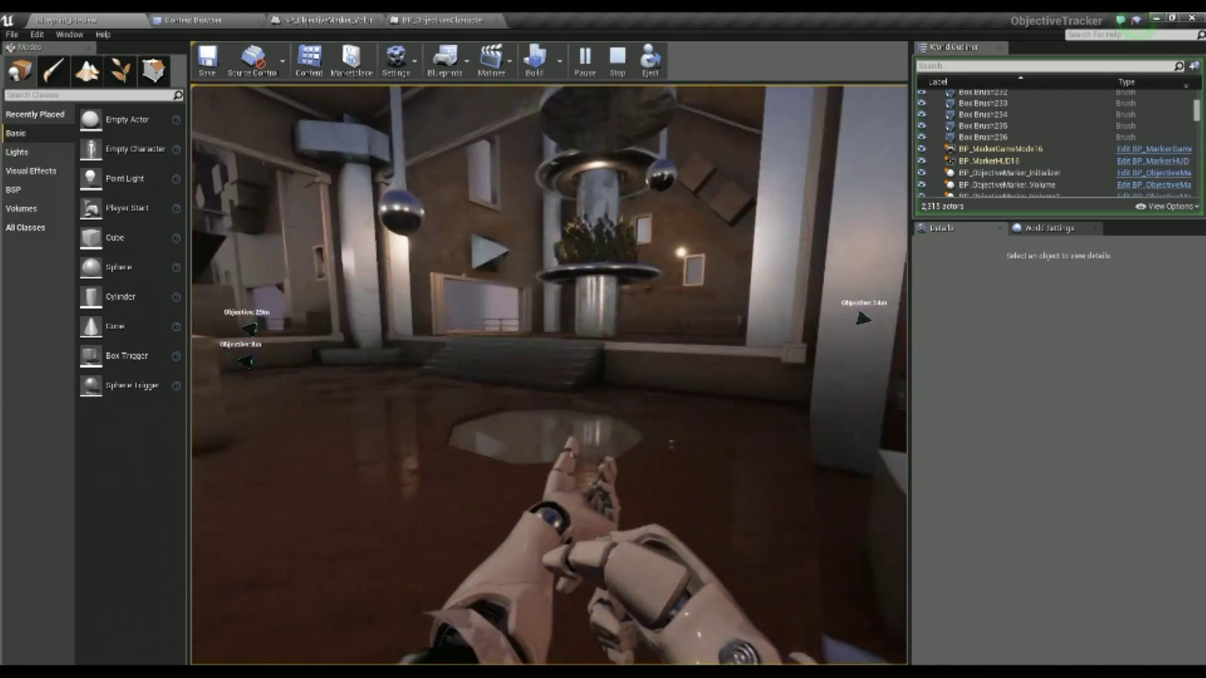
Explore the planter hall, its steps and the sunlit sculpture area to check the objective markers from different places
key(w)
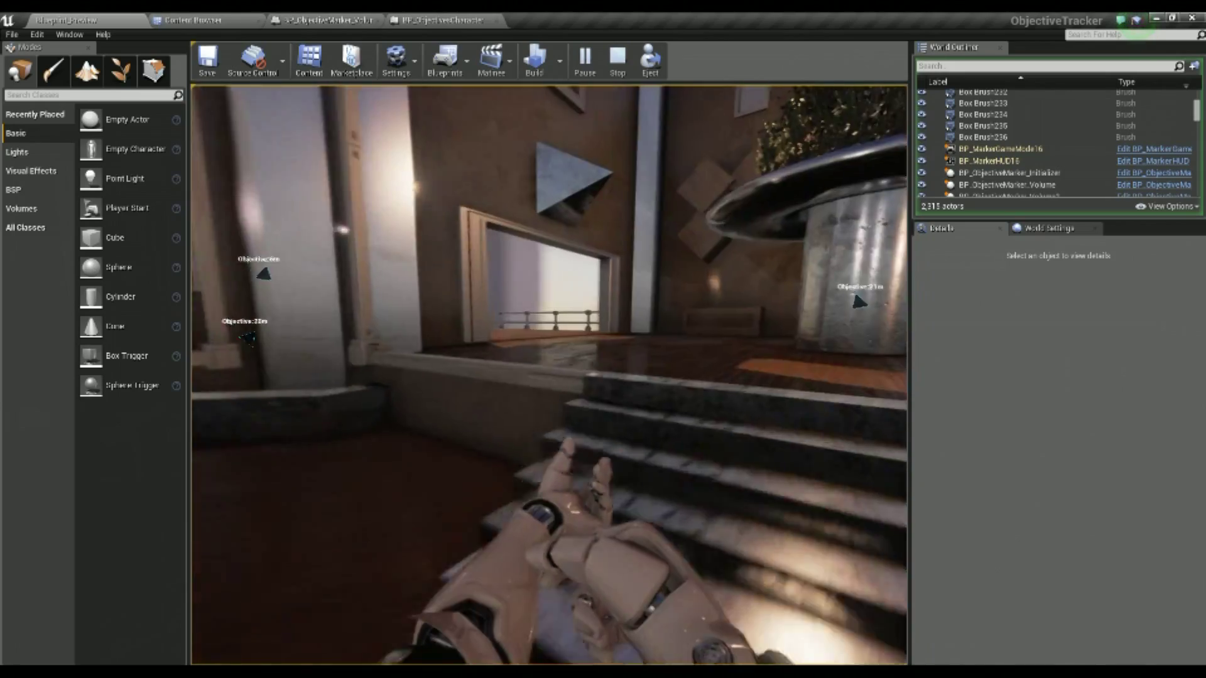
key(w)
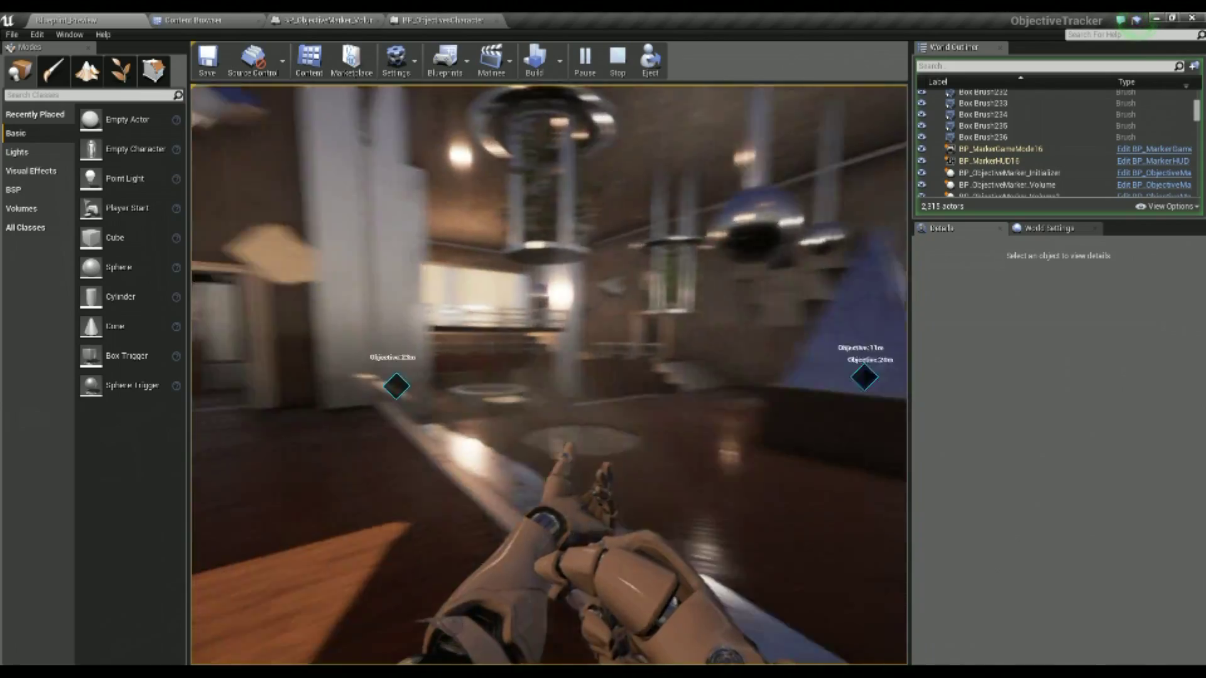
key(w)
key(w)
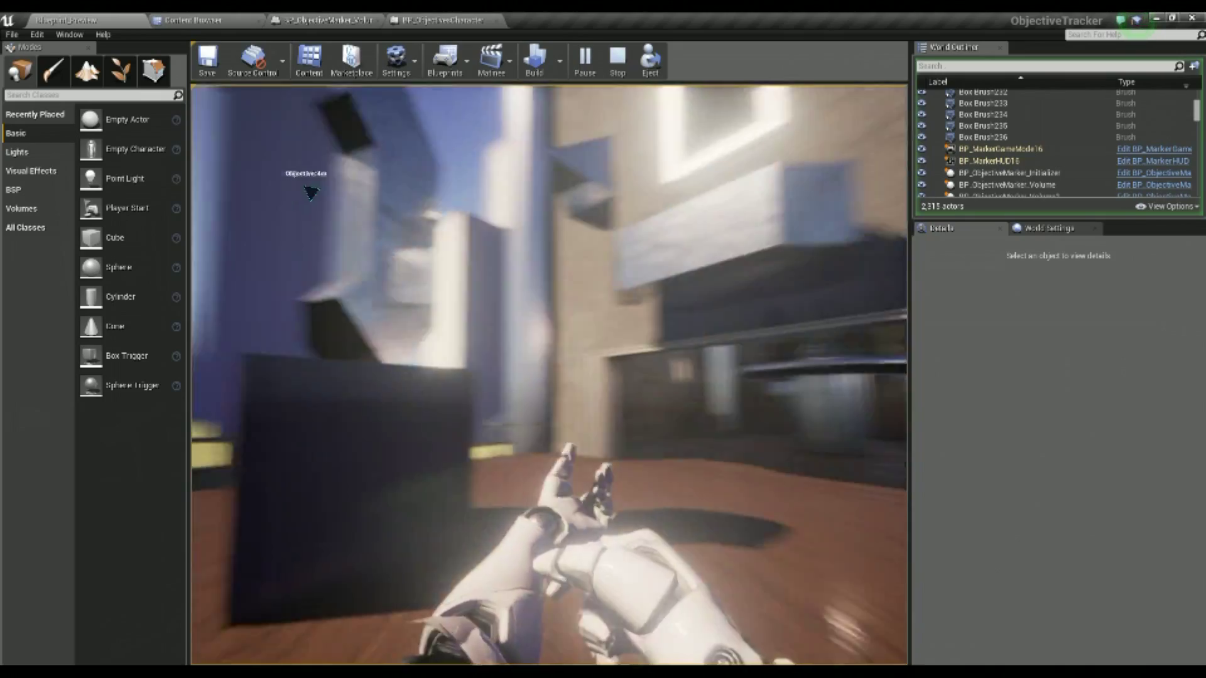
key(w)
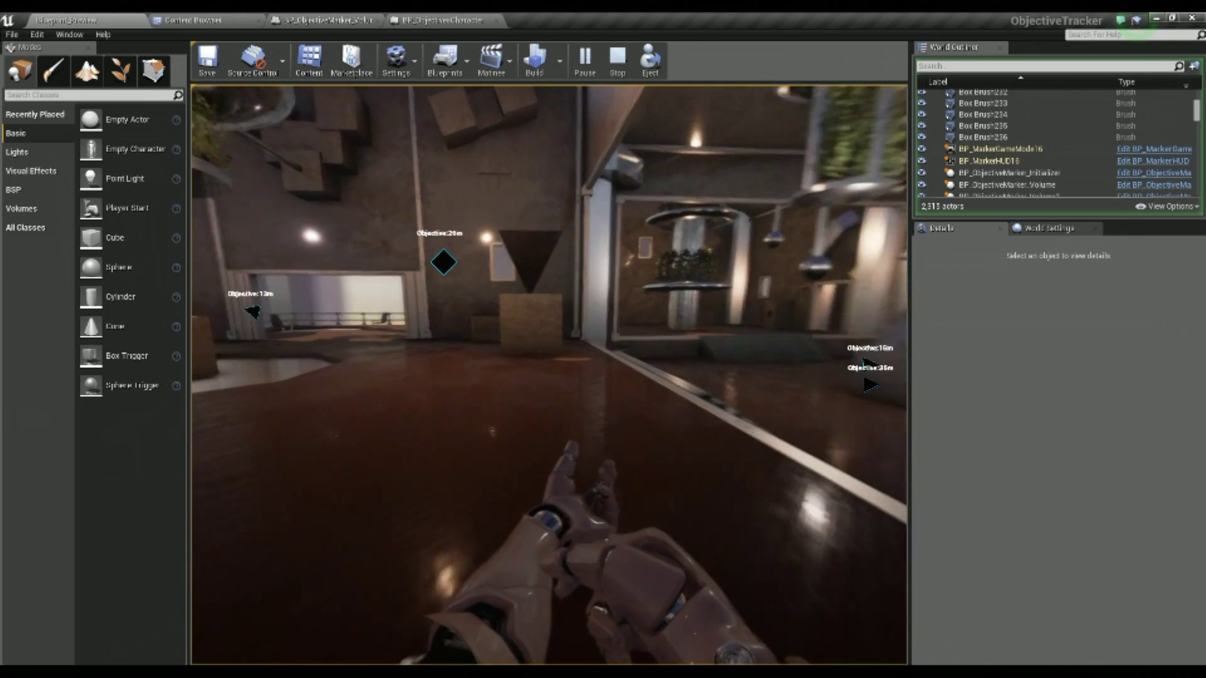
Stop the play test and select BP_ObjectiveMarker_Volume9 to view its objective settings
key(Escape)
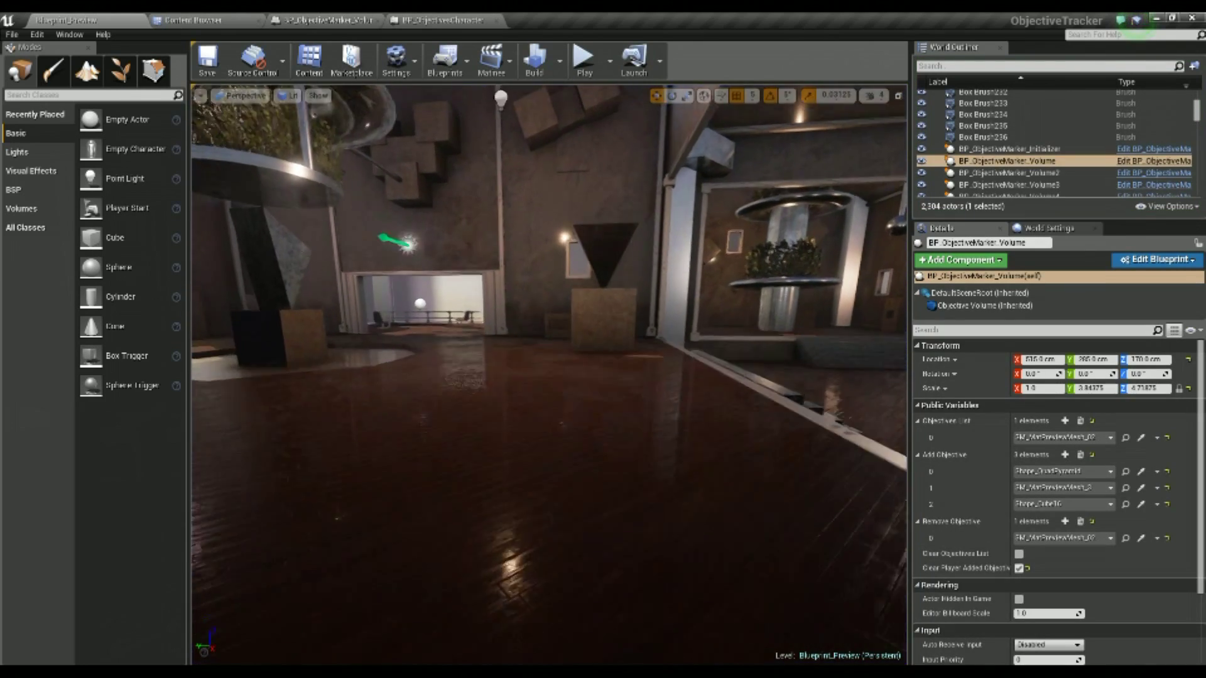
click(545, 422)
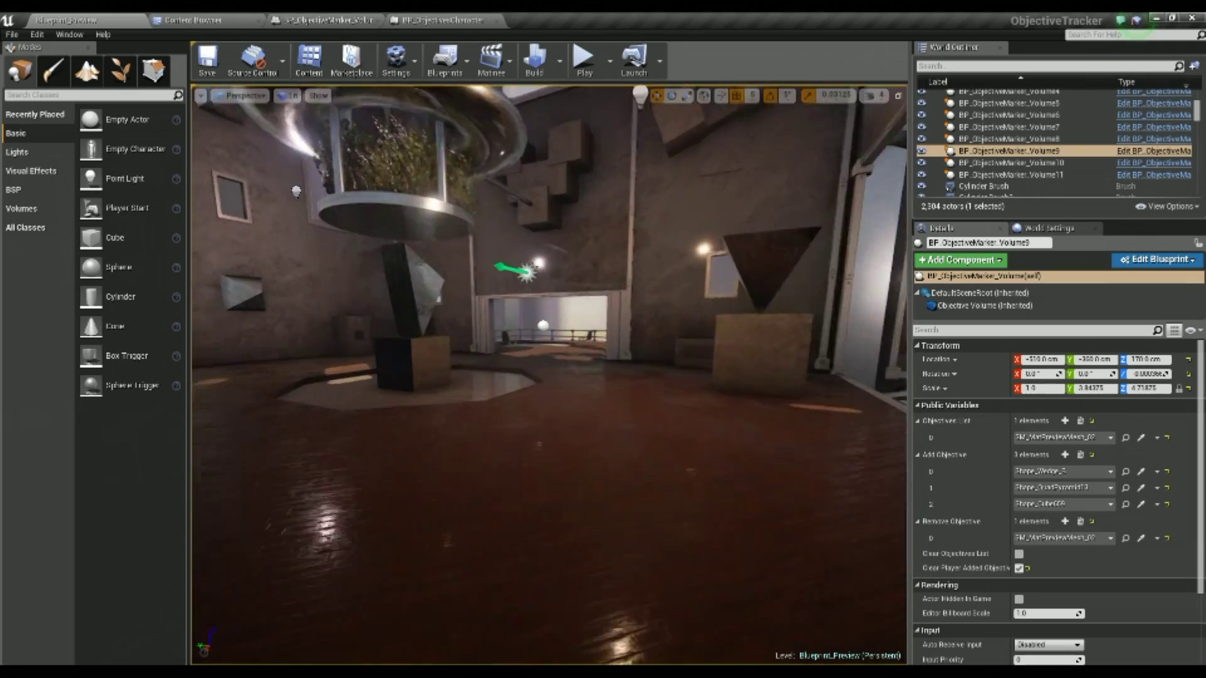
Fly back through the rooms to the entry room and select BP_ObjectiveMarker_Initializer to view its objective list
key(w)
right_drag(549, 374, 301, 373)
key(s)
key(w)
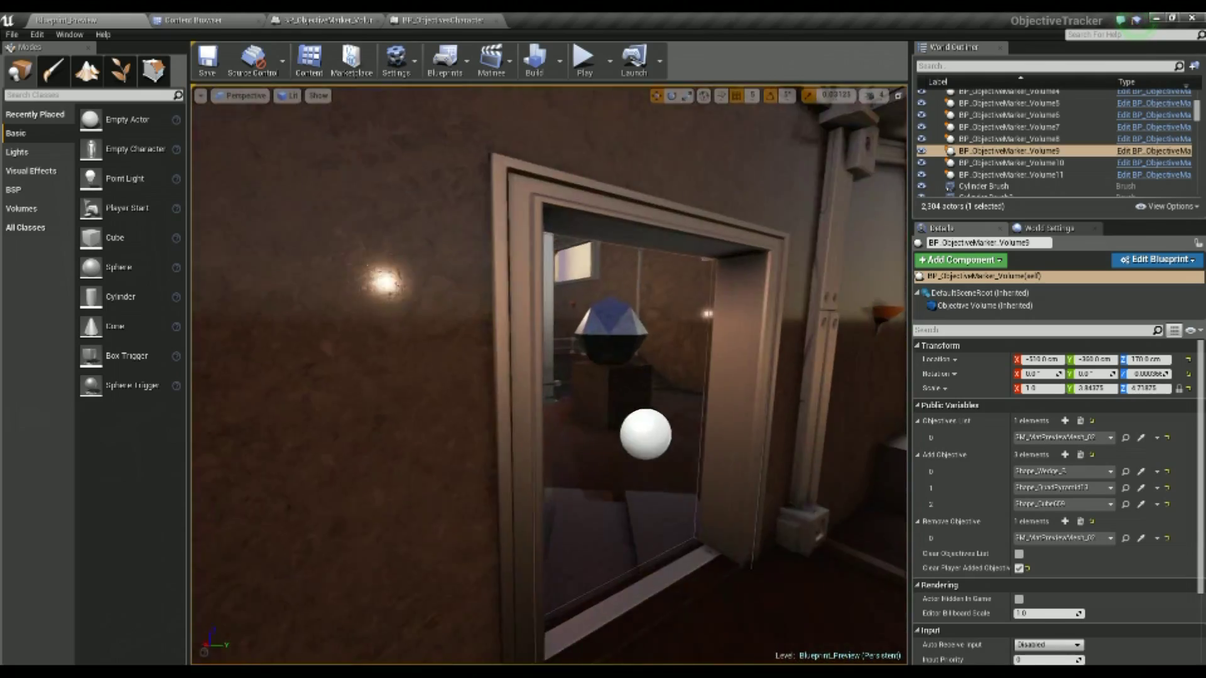
key(w)
mouse_move(651, 563)
right_down()
mouse_move(603, 559)
mouse_move(731, 564)
mouse_move(336, 559)
right_up()
key(w)
key(d)
key(Right)
key(w)
key(Up)
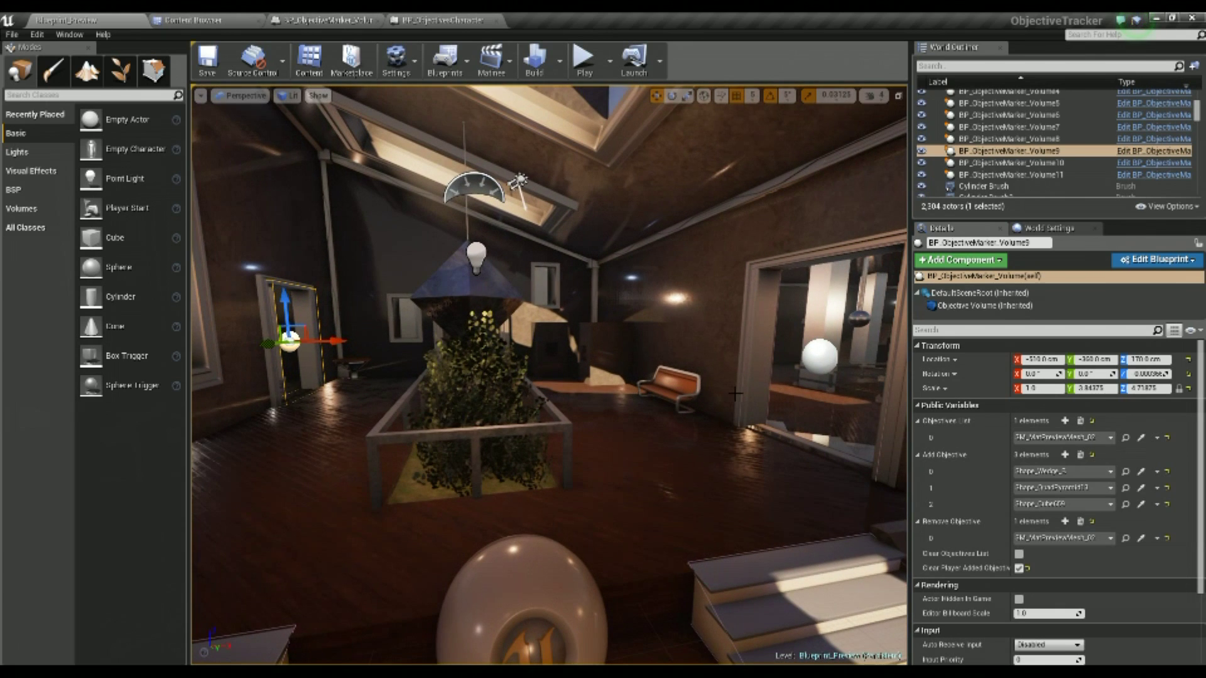
key(Up)
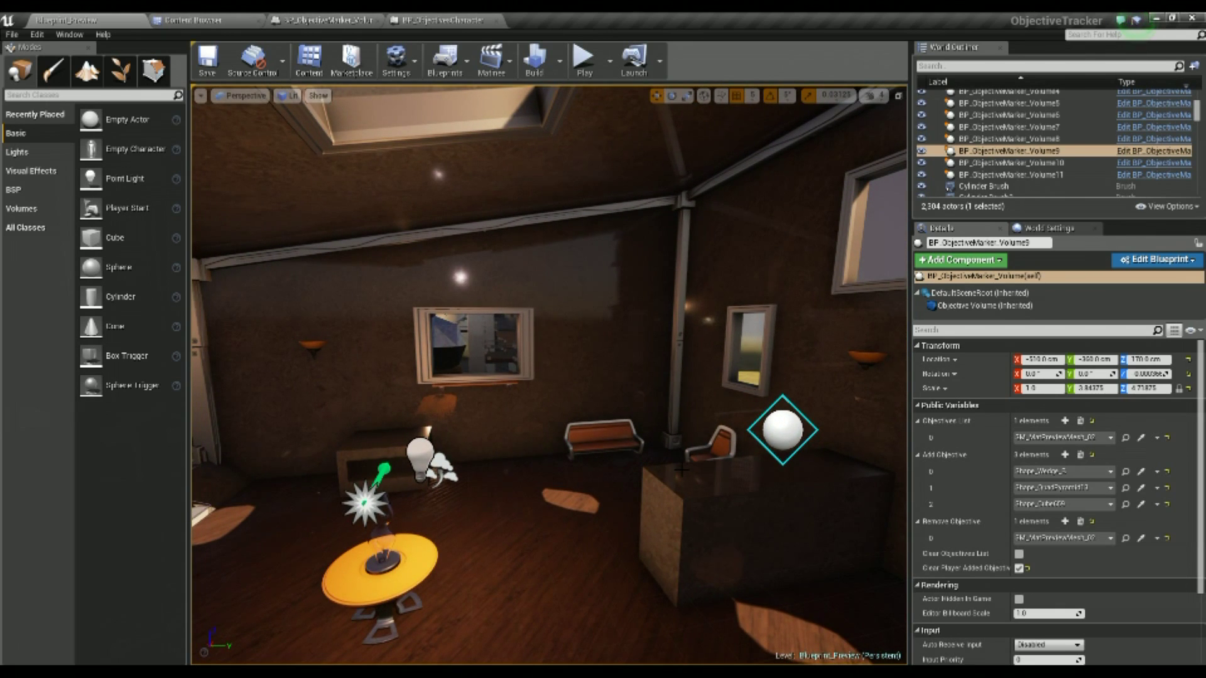
click(783, 431)
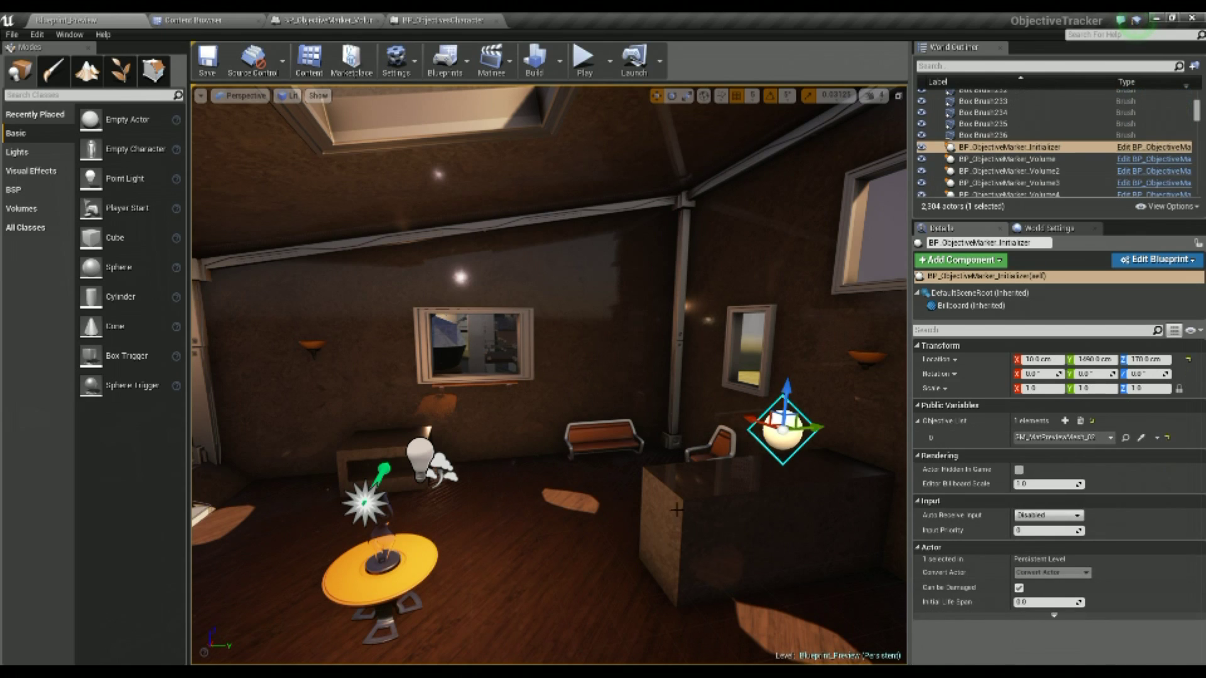
key(f)
Select BP_ObjectiveMarker_Volume in the large doorway beyond the steps to view its add and remove objectives
right_drag(549, 375, 377, 377)
right_drag(631, 528, 552, 528)
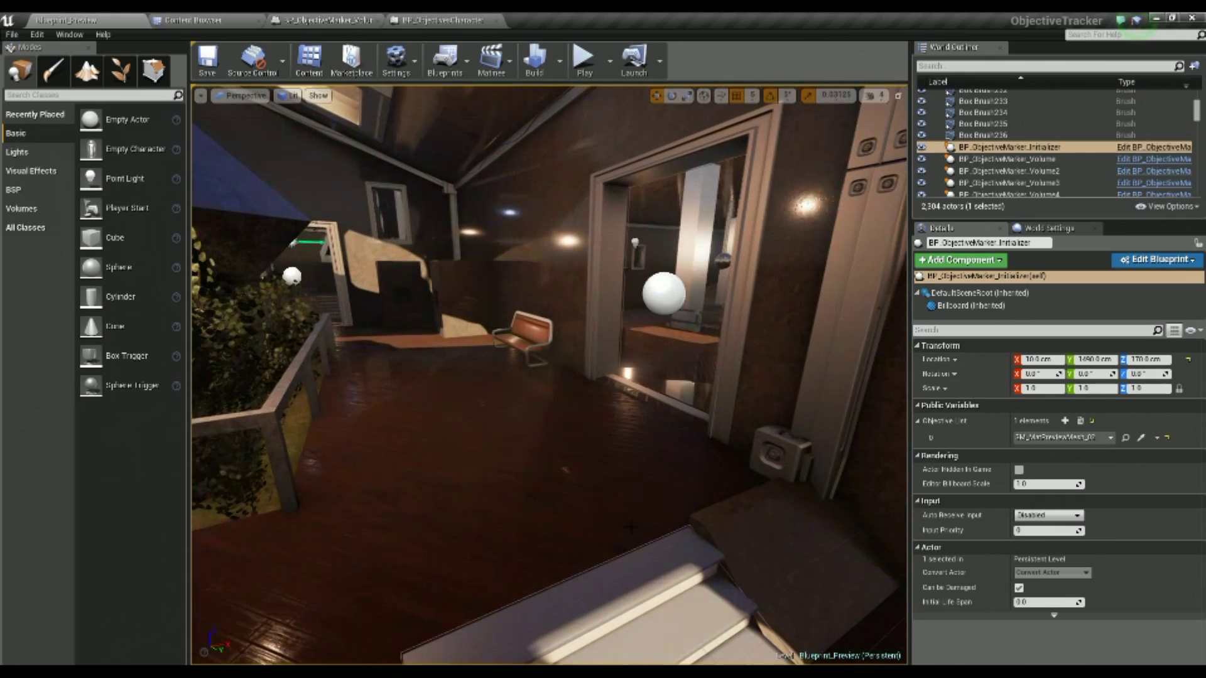
click(689, 318)
click(667, 287)
key(f)
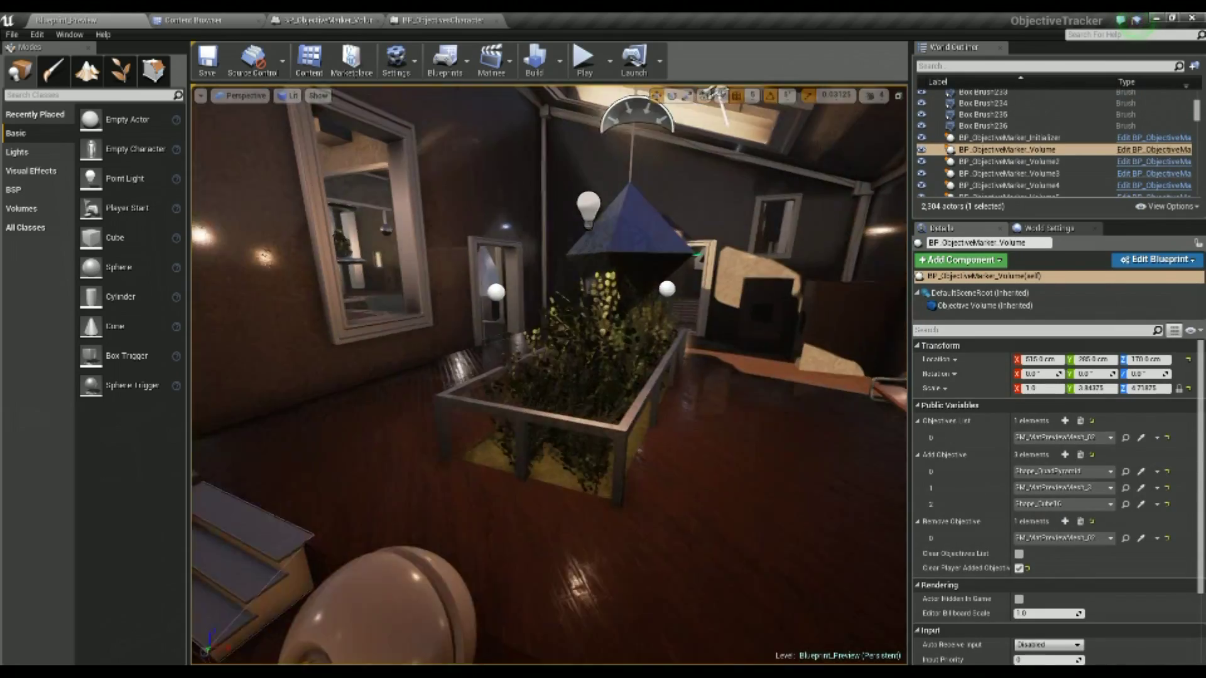
Inspect the objective settings of BP_ObjectiveMarker_Volume9 and BP_ObjectiveMarker_Volume6 by selecting each volume in its doorway
click(394, 391)
key(f)
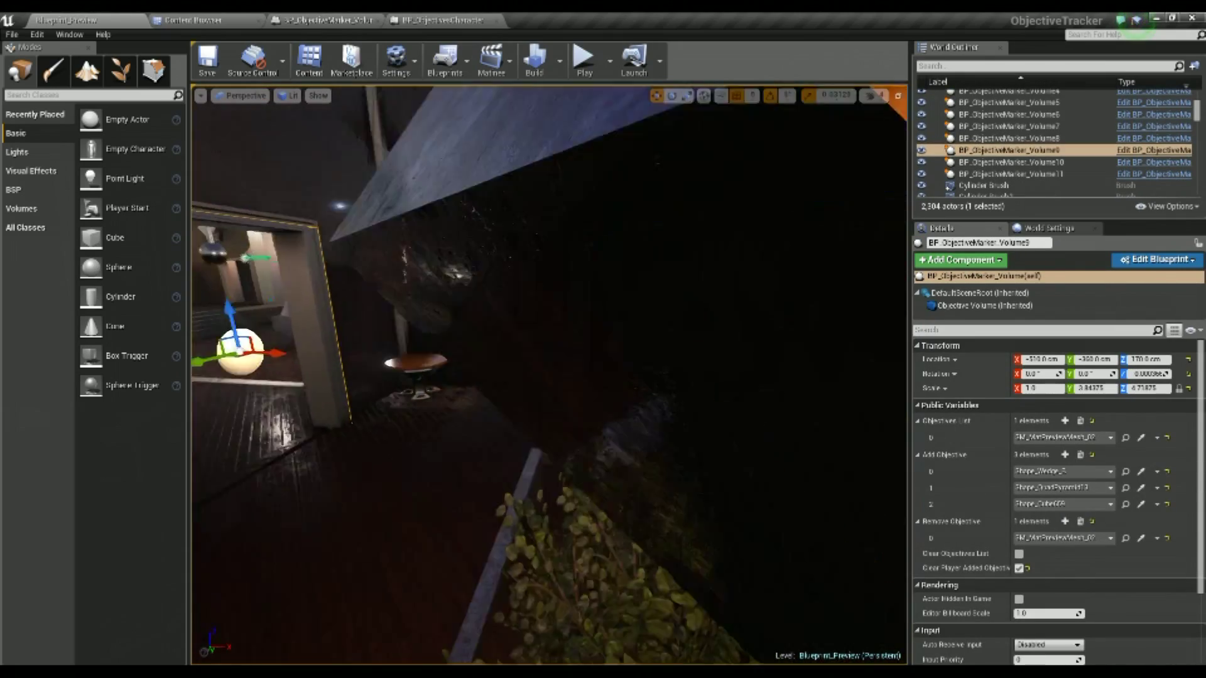
click(526, 350)
key(f)
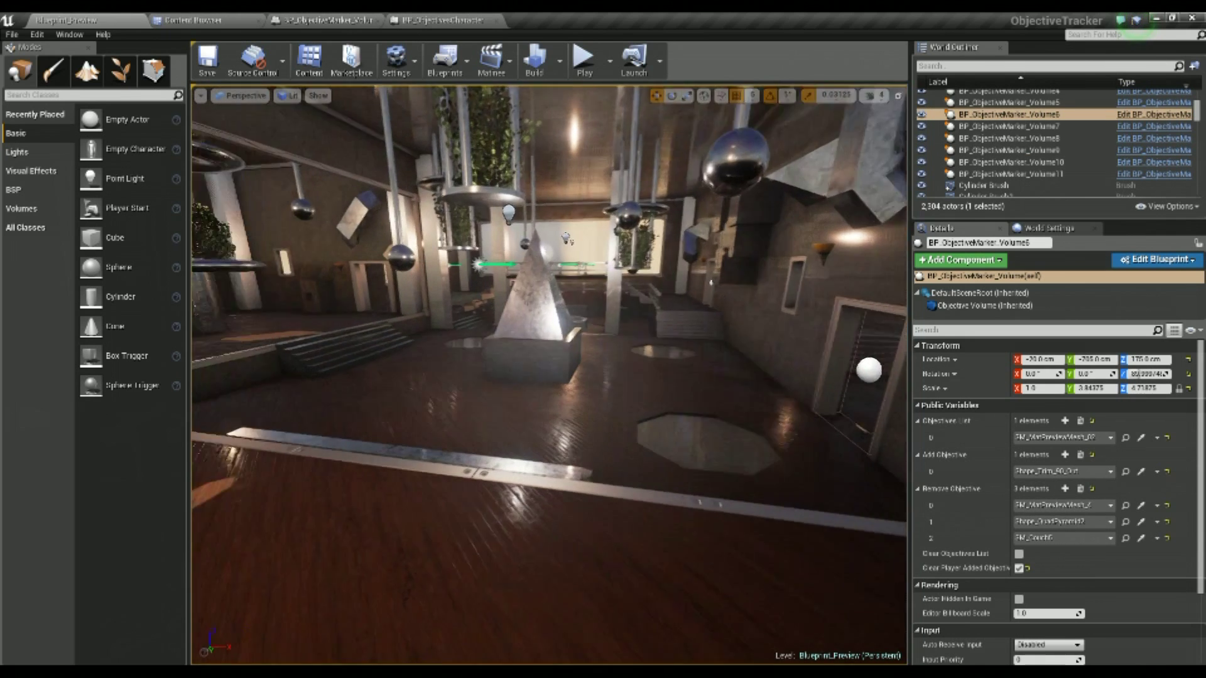
right_drag(538, 279, 425, 279)
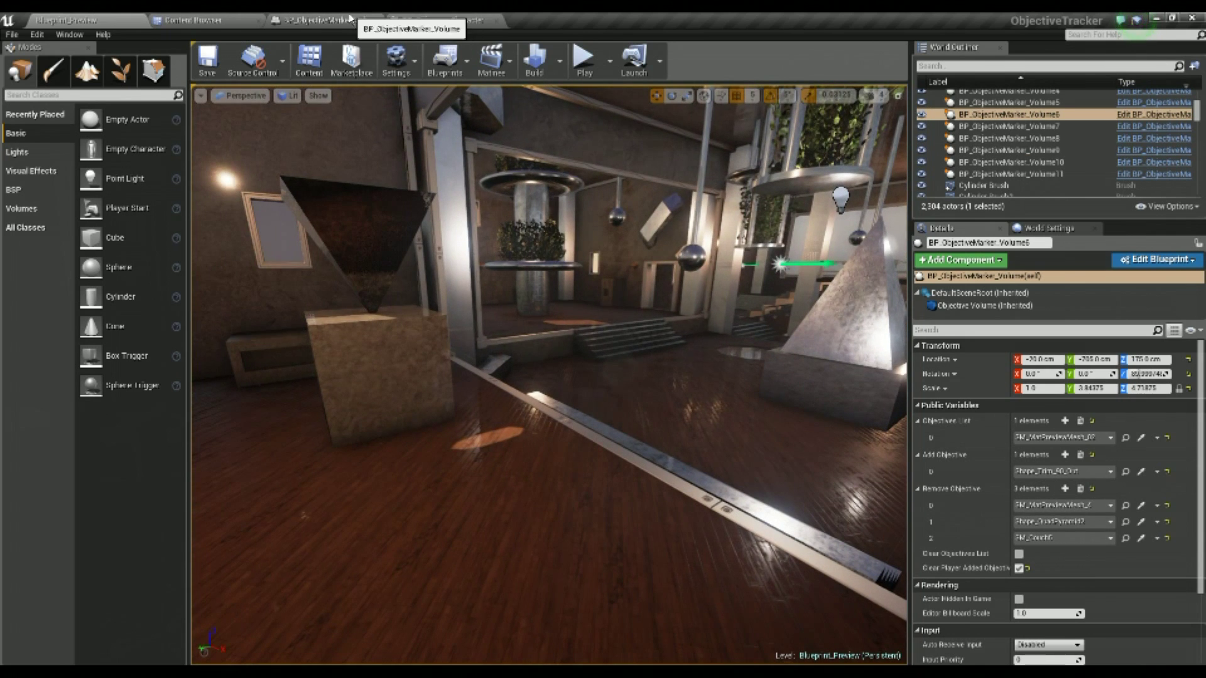
Open the BP_MarkerHUD blueprint and examine its event graph, including the nodes that draw the directional arrows and objective text
click(254, 19)
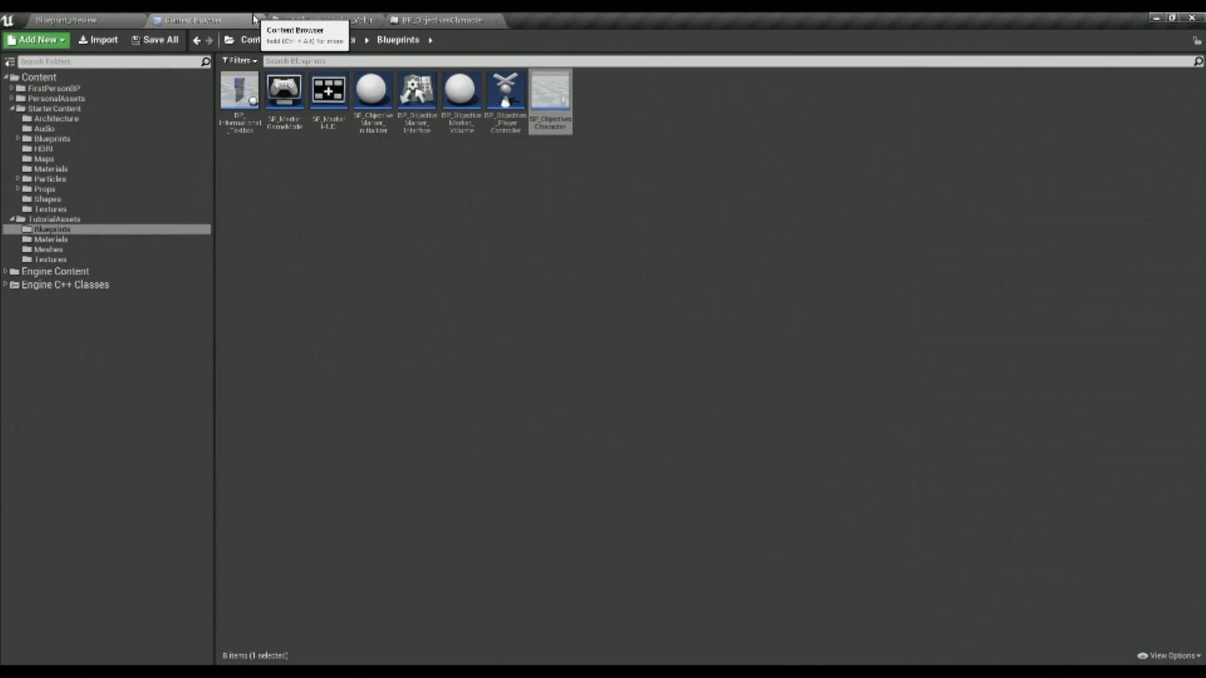
double_click(328, 90)
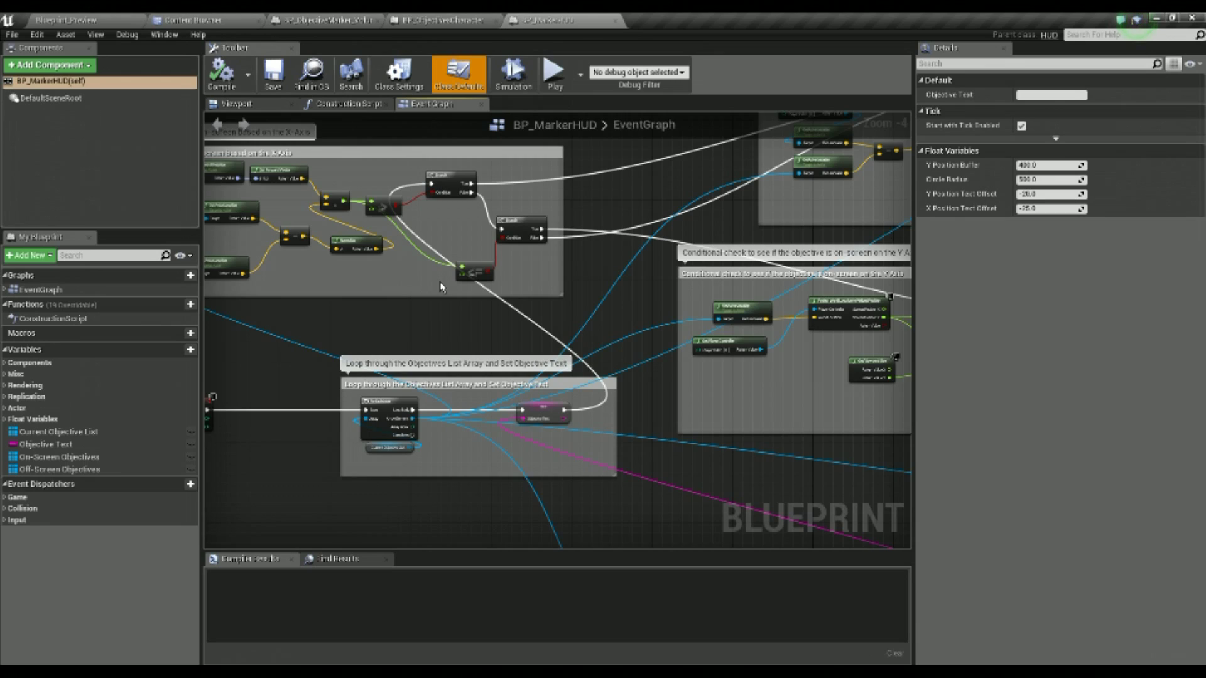
right_drag(440, 288, 489, 366)
scroll(490, 370, down, 6)
scroll(491, 370, down, 2)
right_drag(796, 368, 352, 347)
scroll(368, 360, up, 6)
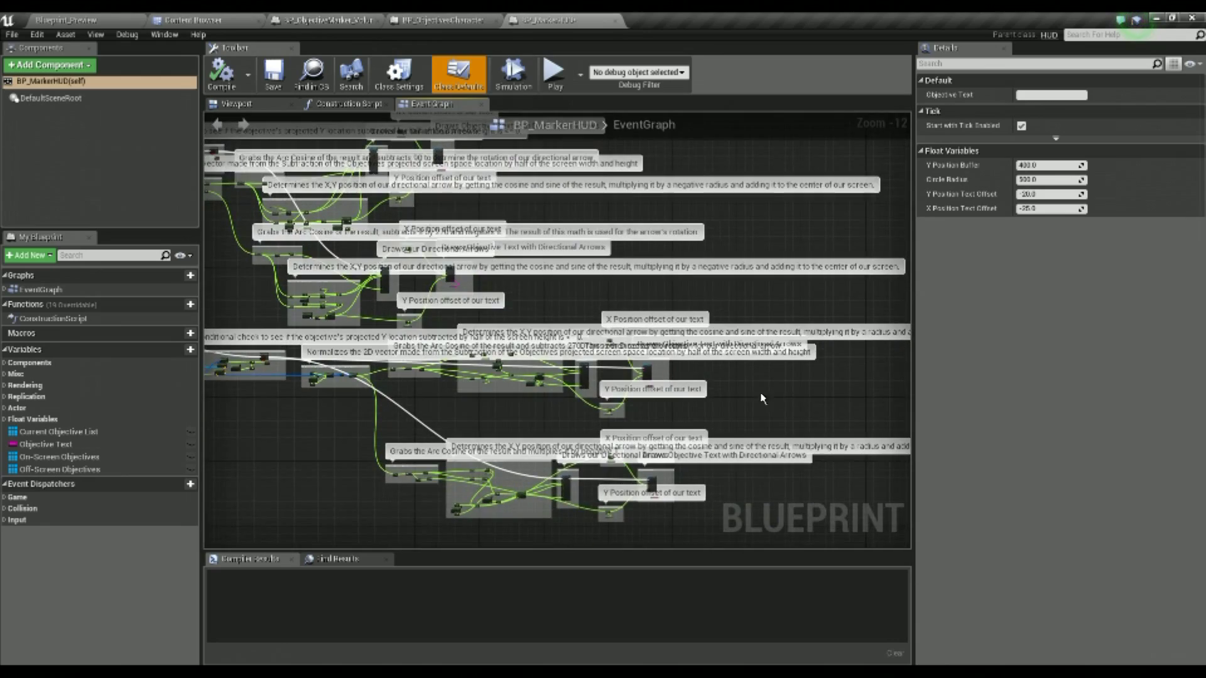
right_drag(367, 360, 600, 390)
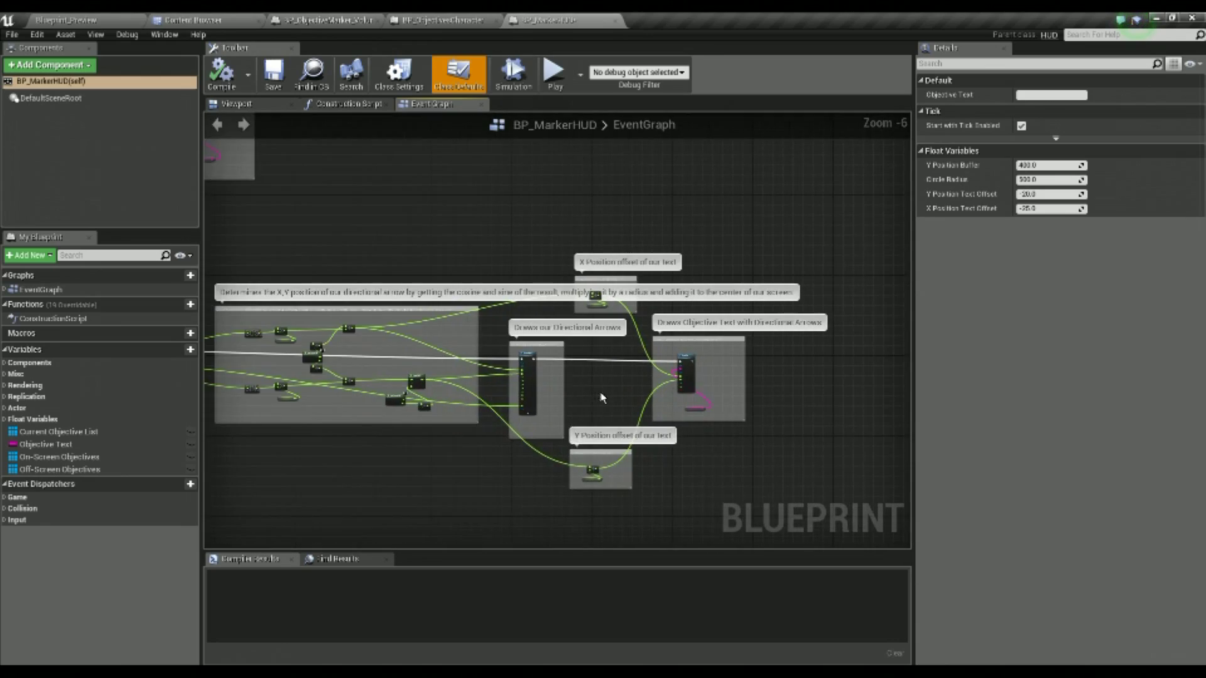
scroll(573, 370, down, 5)
right_drag(517, 326, 767, 469)
right_drag(625, 466, 897, 507)
right_drag(447, 492, 711, 358)
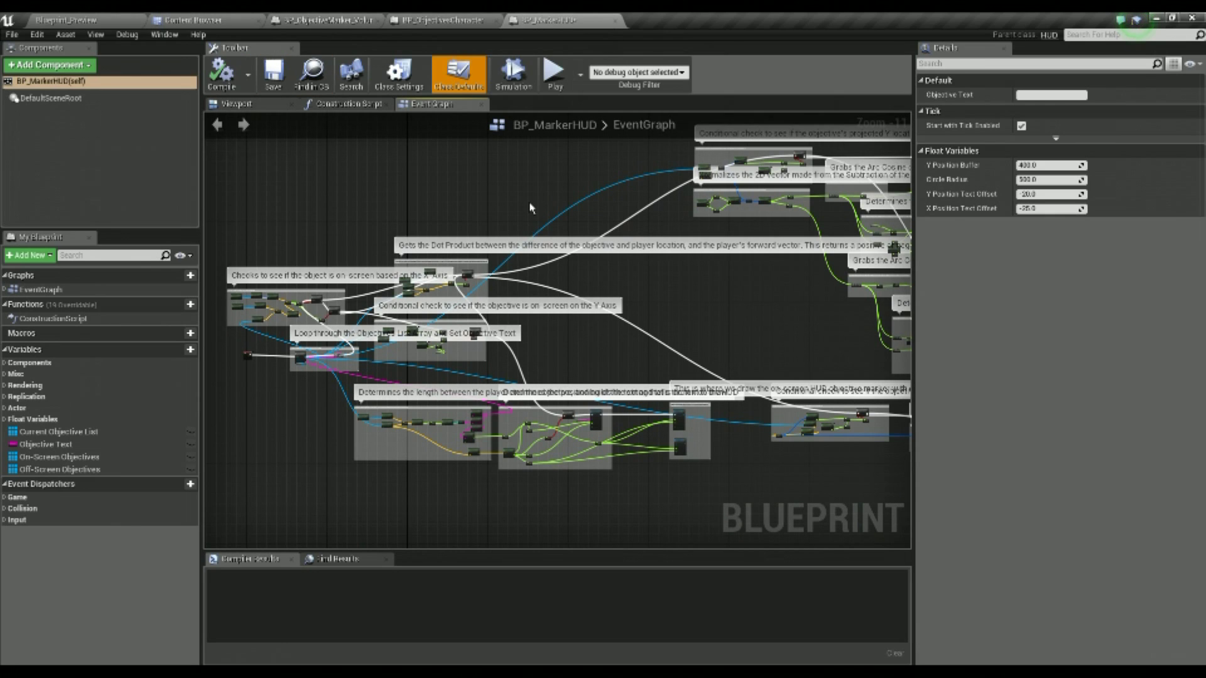
Close the BP_MarkerHUD blueprint and return to the Blueprint_Preview level
key(ctrl+s)
click(615, 22)
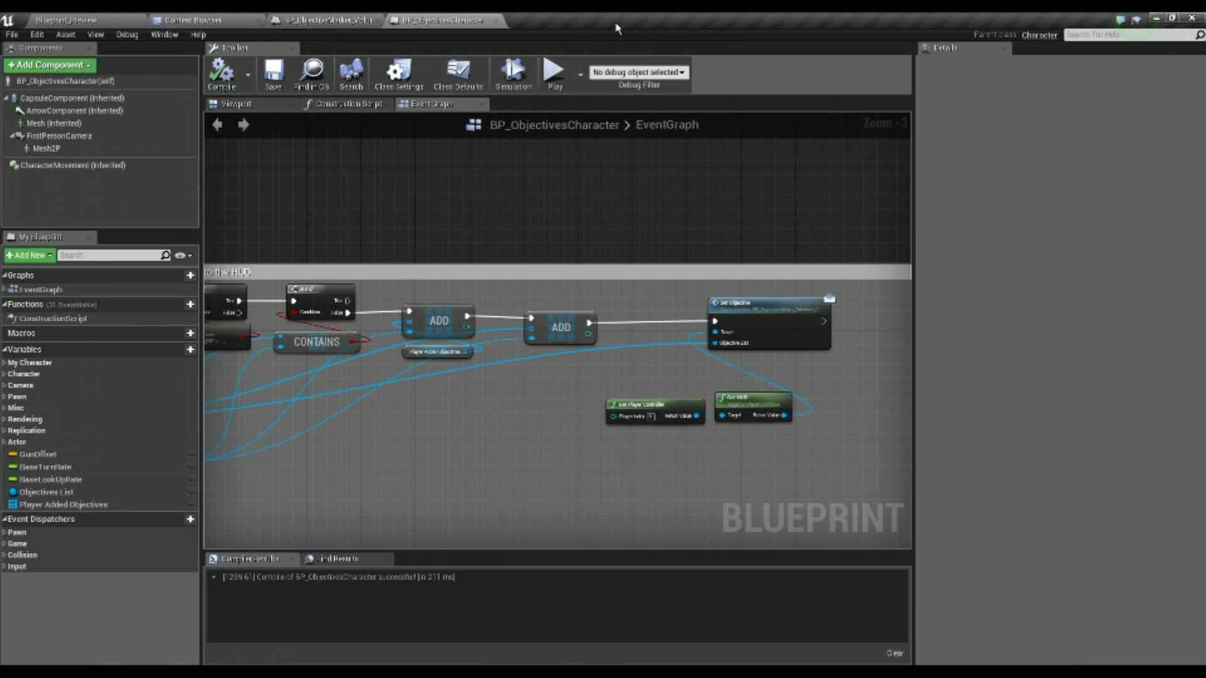
click(191, 20)
click(66, 20)
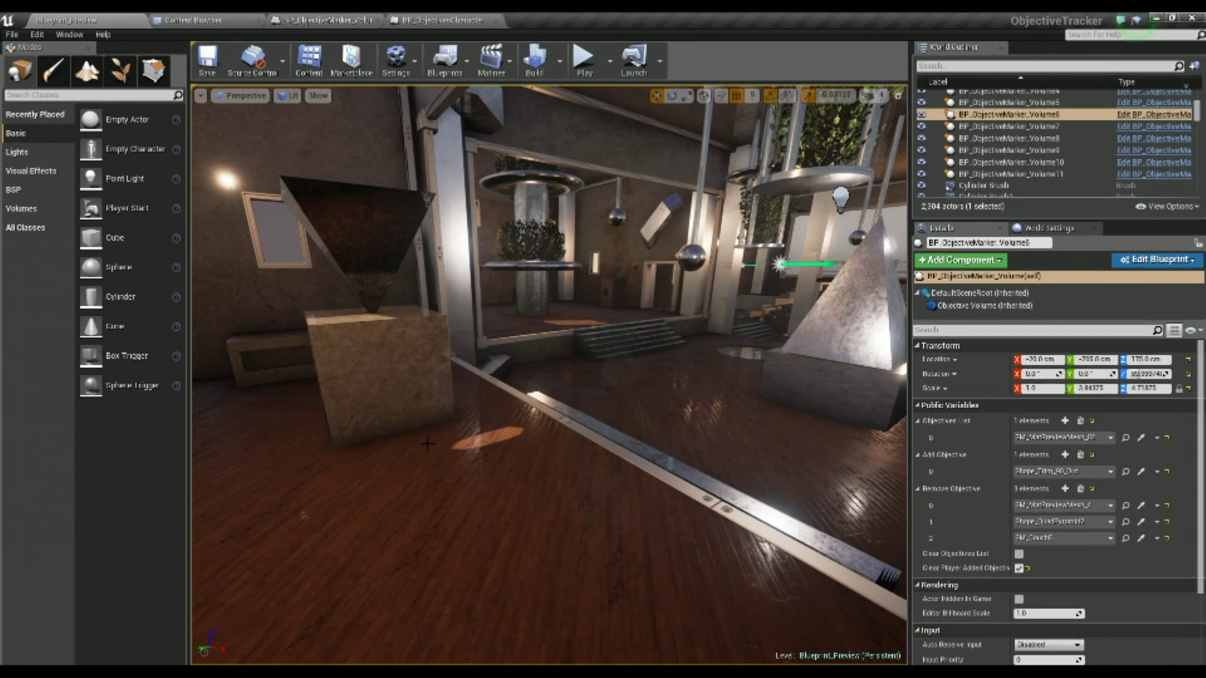
Fly through the stepped hall and sculpture rooms to examine where the objective marker volumes sit in the doorways
right_drag(436, 418, 194, 414)
right_drag(567, 521, 430, 518)
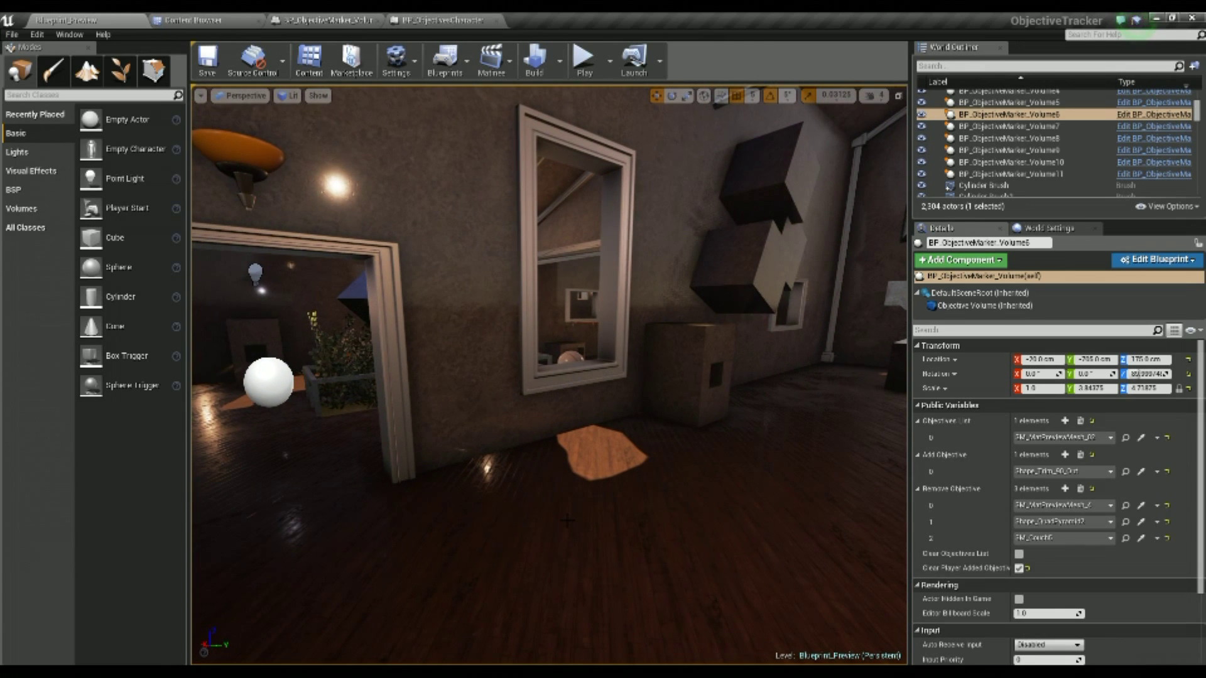
right_drag(567, 516, 258, 499)
key(w)
key(w)
drag(453, 337, 446, 335)
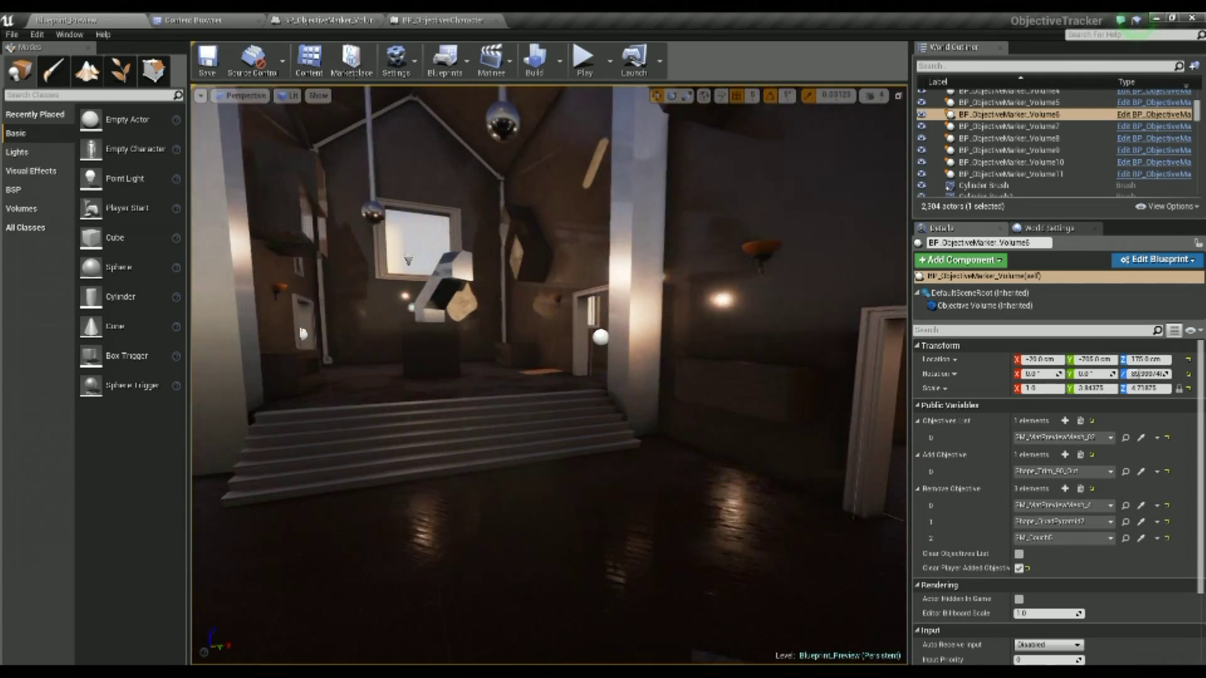
drag(303, 333, 882, 331)
middle_drag(476, 376, 439, 333)
drag(439, 333, 402, 270)
right_drag(550, 375, 352, 384)
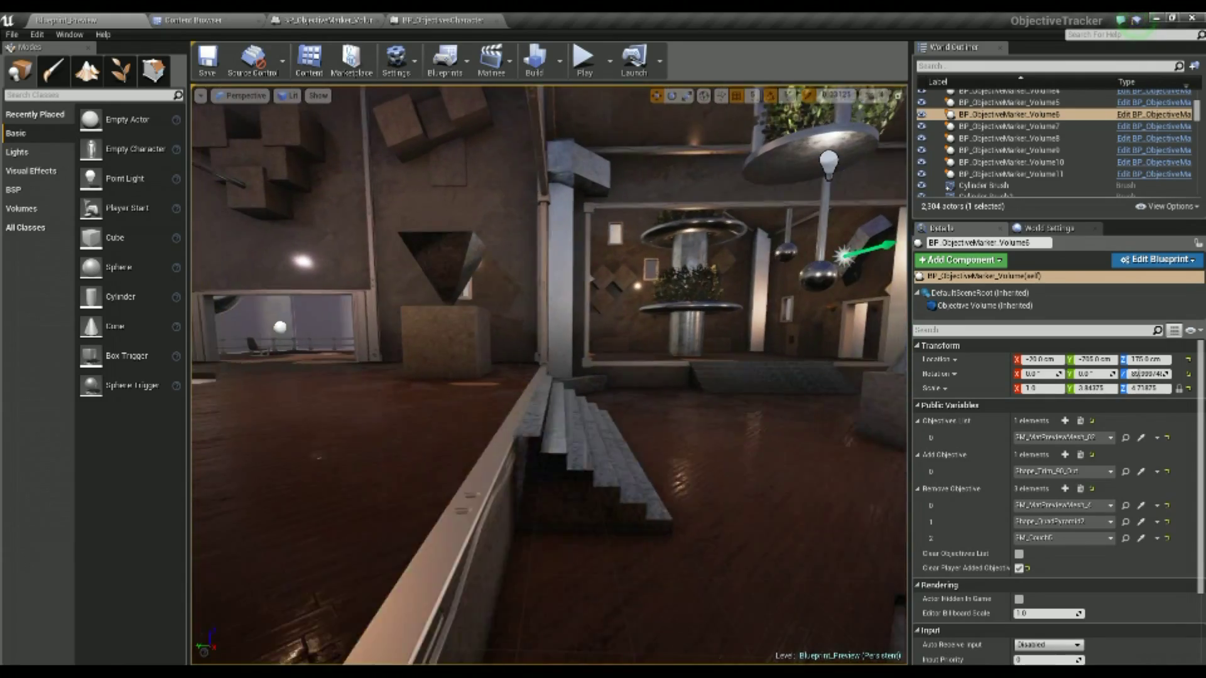
drag(465, 364, 439, 358)
right_drag(502, 370, 358, 371)
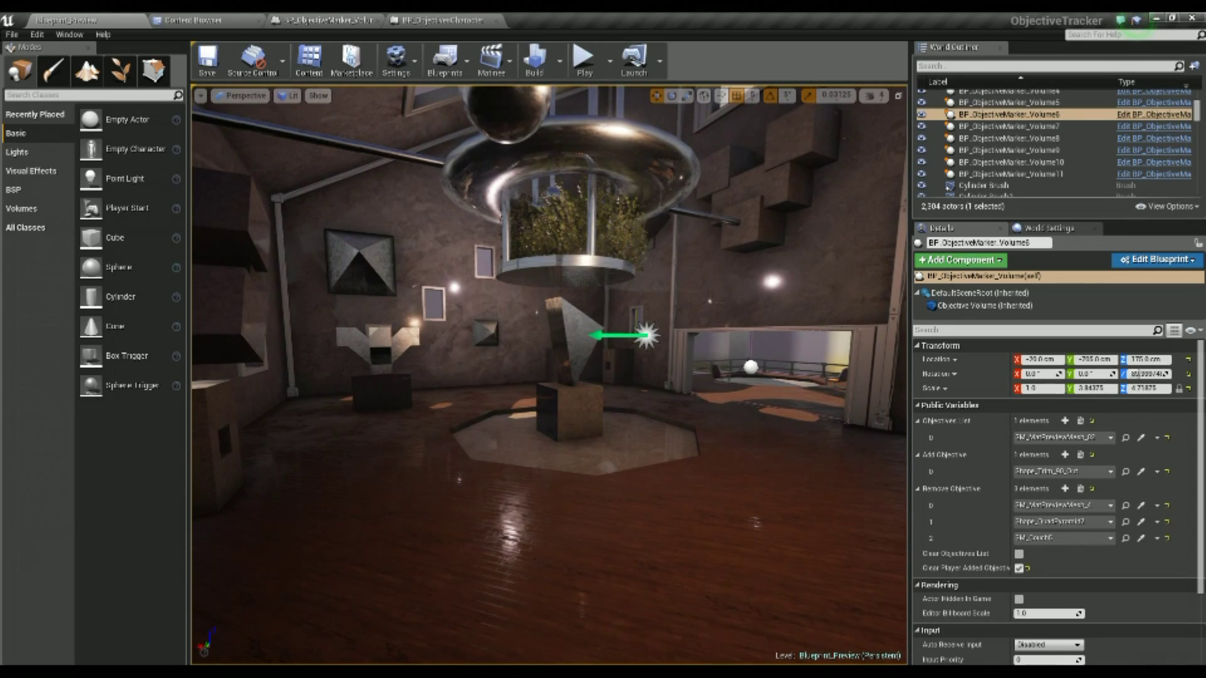
Tour the side corridor, planter room and pyramid hall to review the remaining doorway volumes and objective objects
mouse_move(553, 375)
right_down()
mouse_move(248, 374)
mouse_move(905, 367)
mouse_move(779, 374)
mouse_move(684, 345)
mouse_move(578, 377)
mouse_move(464, 374)
right_up()
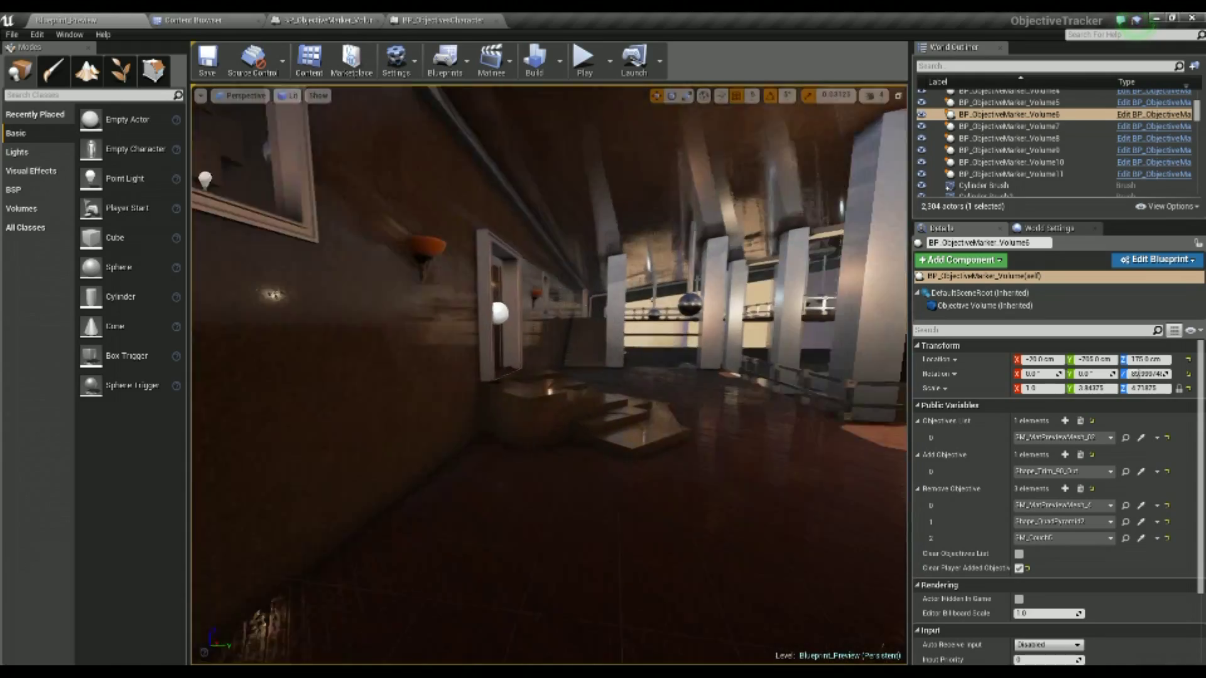
mouse_move(567, 532)
right_down()
mouse_move(691, 534)
mouse_move(567, 532)
right_up()
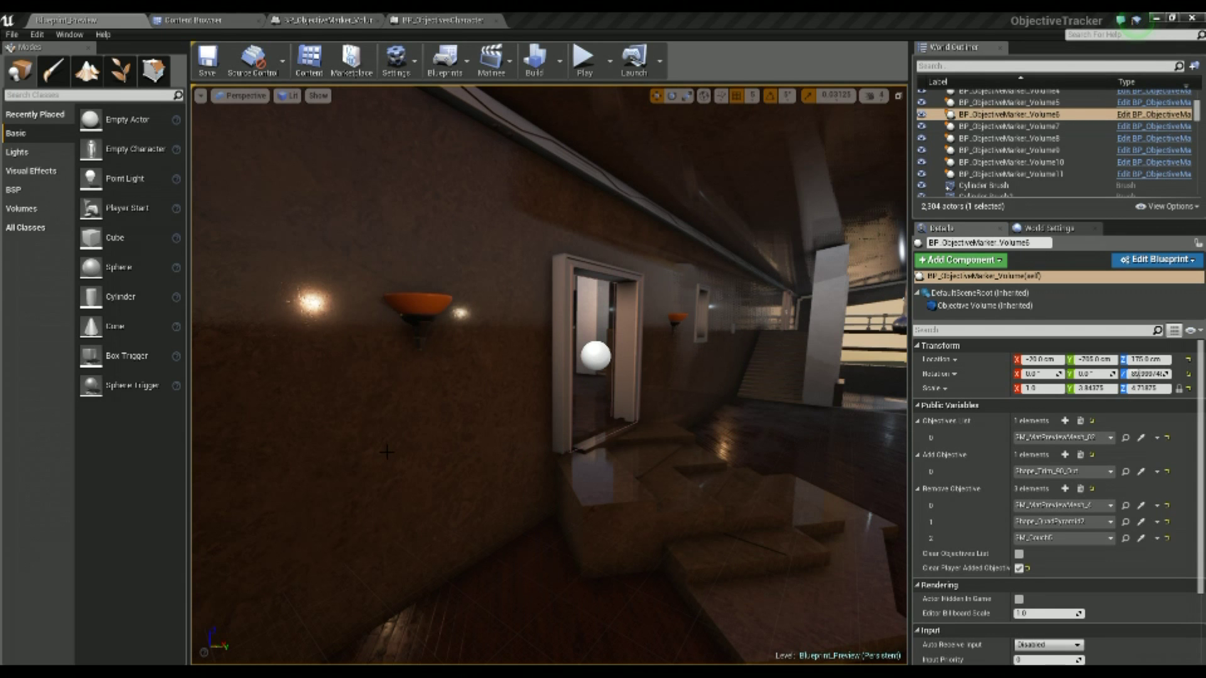
right_drag(350, 375, 534, 329)
right_drag(344, 335, 480, 324)
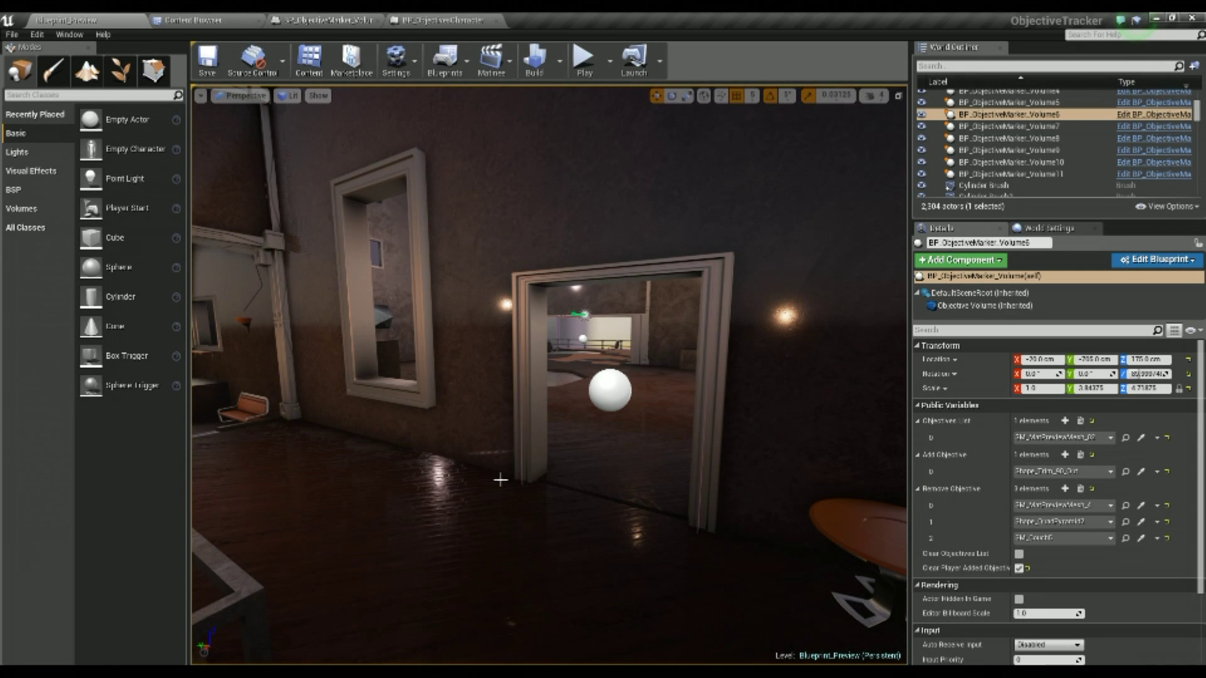
key(w)
mouse_move(500, 480)
right_down()
mouse_move(336, 480)
mouse_move(500, 486)
right_up()
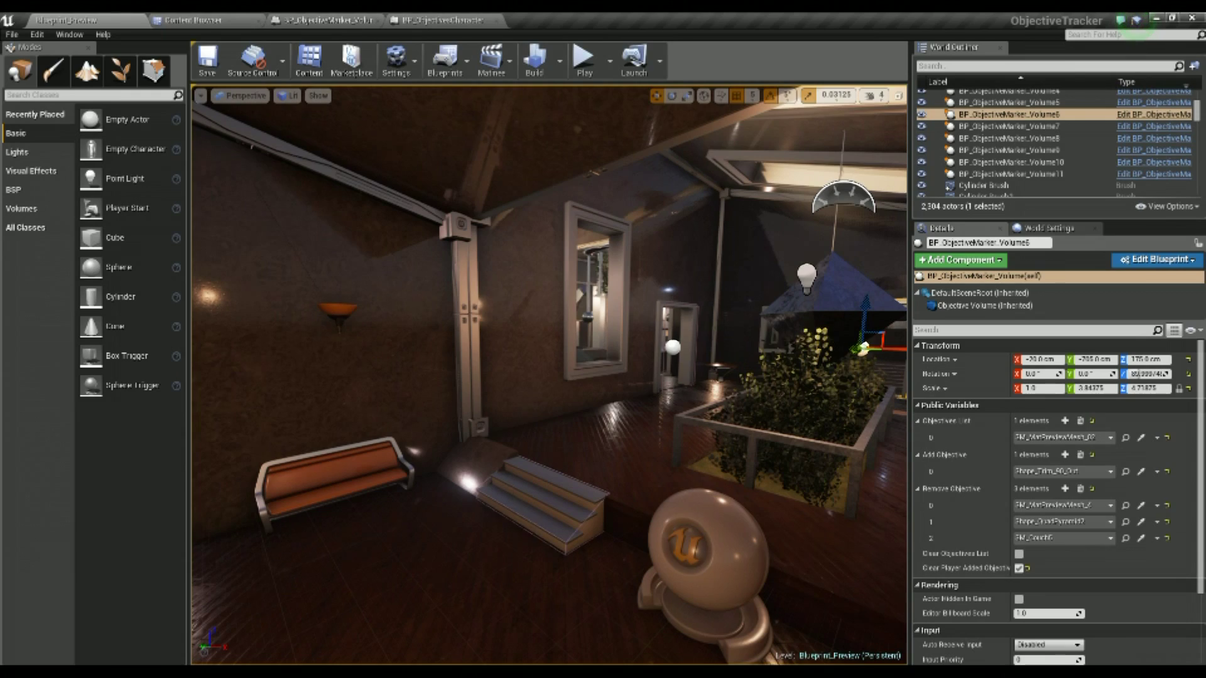
right_drag(500, 486, 501, 486)
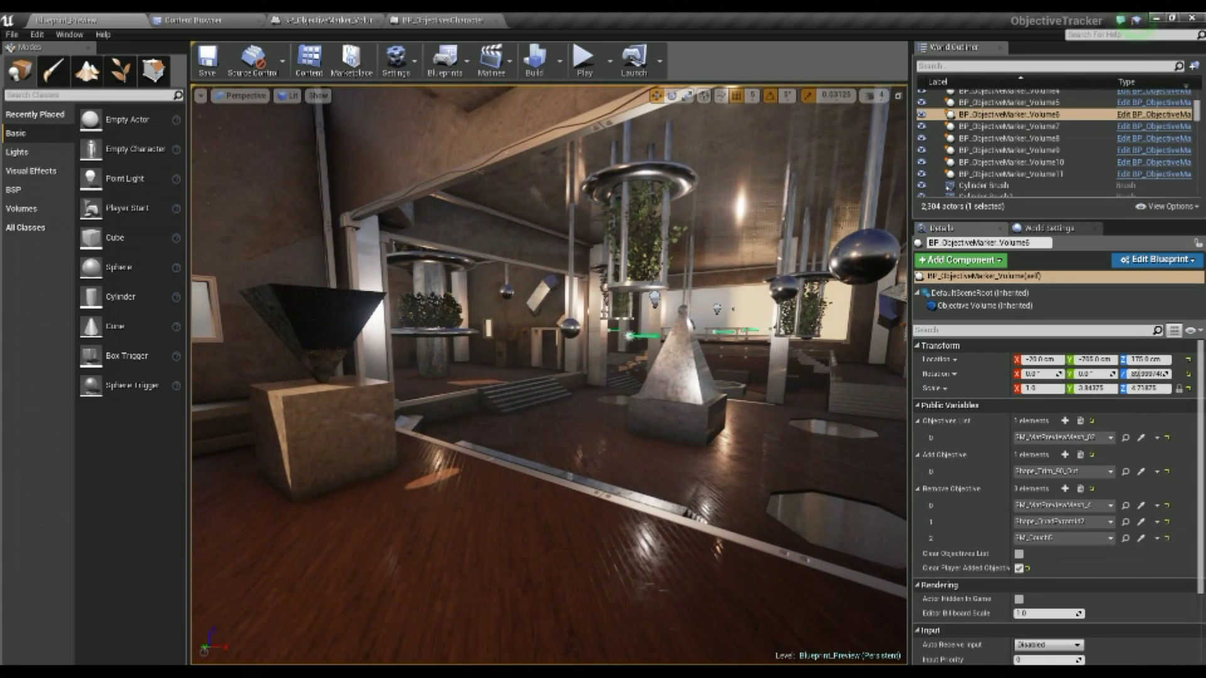
right_drag(500, 485, 501, 486)
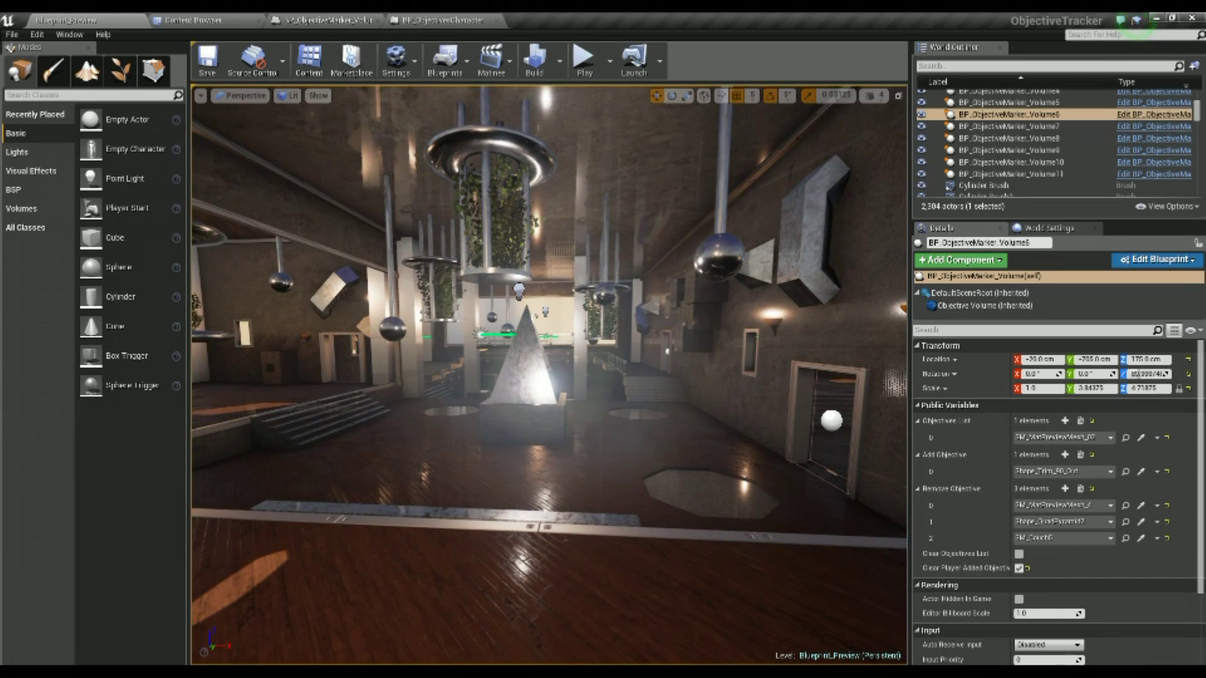
right_drag(500, 485, 501, 486)
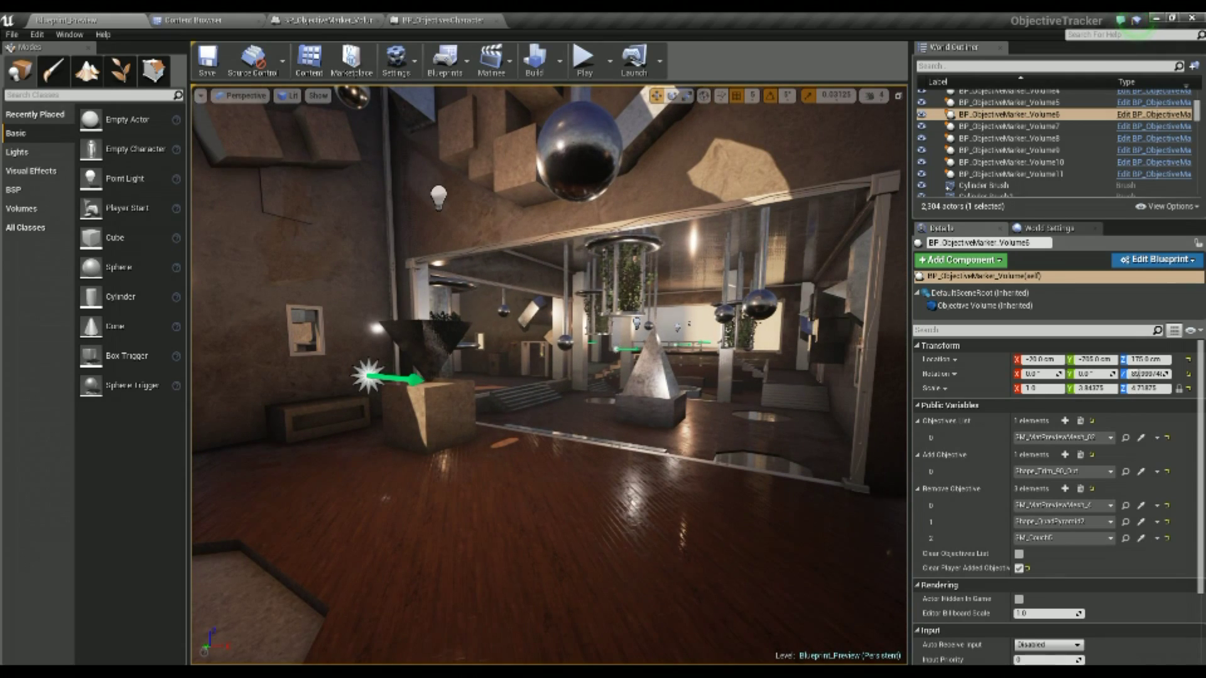